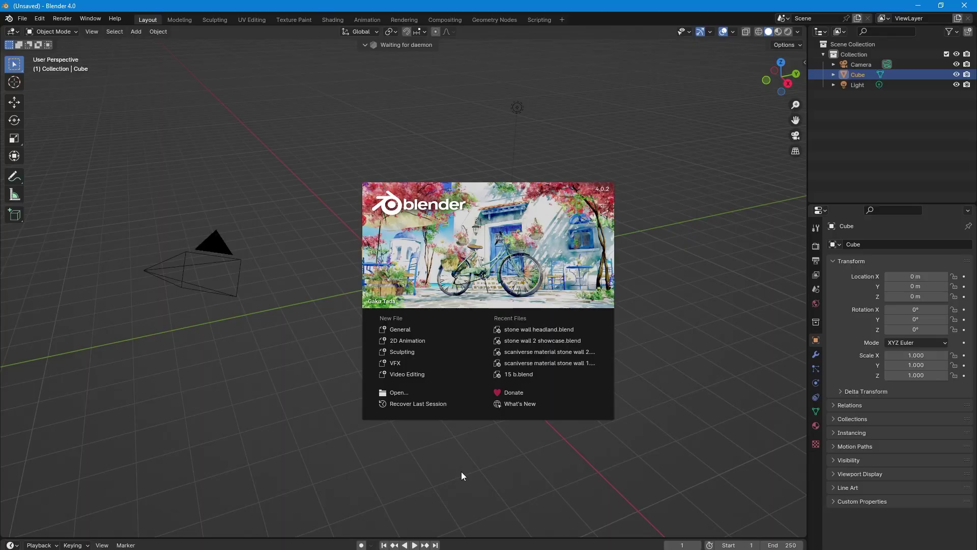
Dismiss the splash screen and delete all the default objects, including the camera, cube and light
click(461, 471)
key(a)
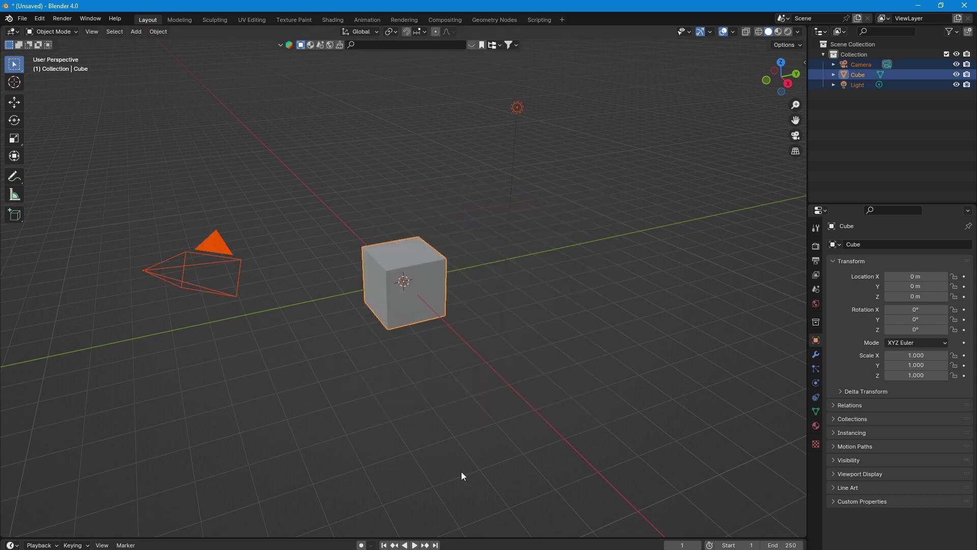
key(Delete)
Import the Stone_wall_headland Wavefront OBJ scan and show its textures with Material Preview shading
key(F3)
text(import w)
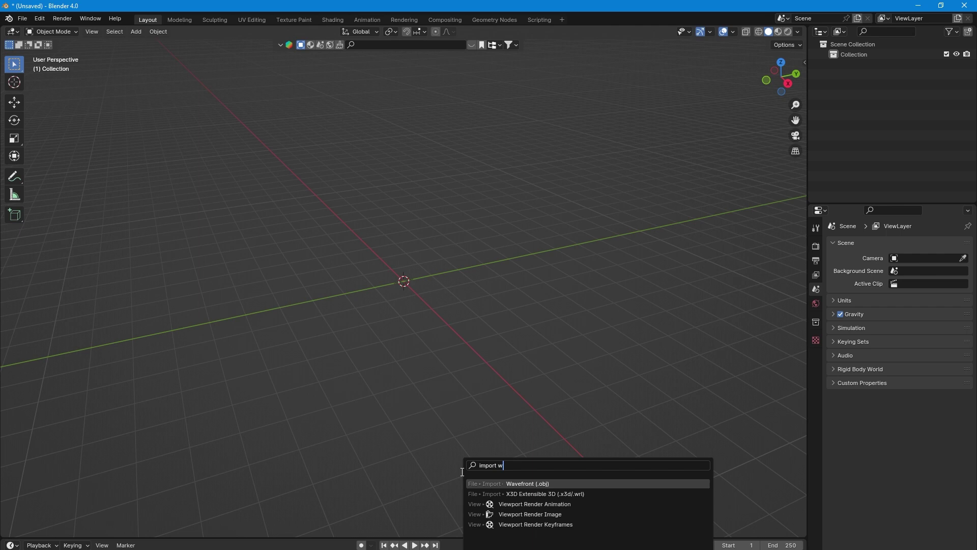
key(Return)
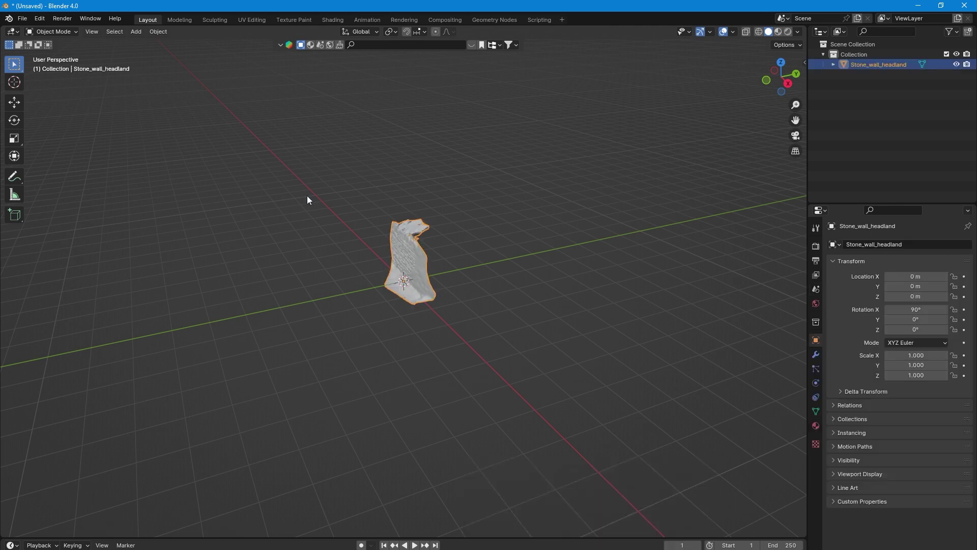
click(778, 32)
scroll(413, 265, up, 6)
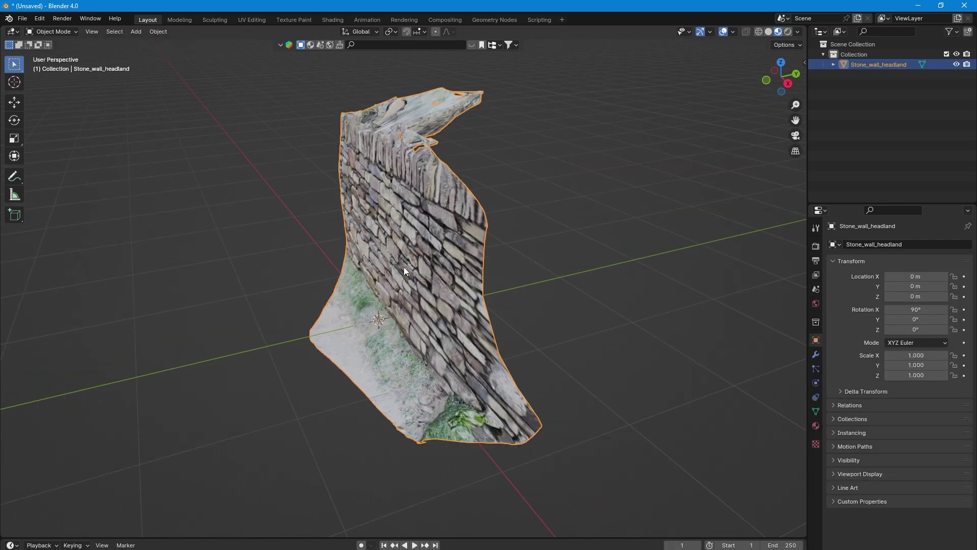
Add a mesh plane and rotate it 90° around the X axis so it stands upright at the wall
middle_drag(442, 252, 452, 252)
key(F3)
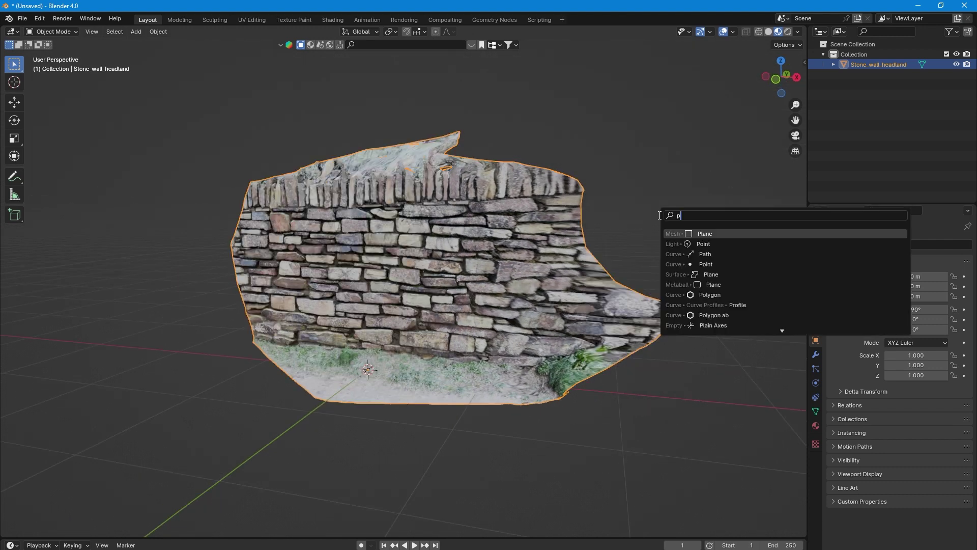
text(plan)
key(Return)
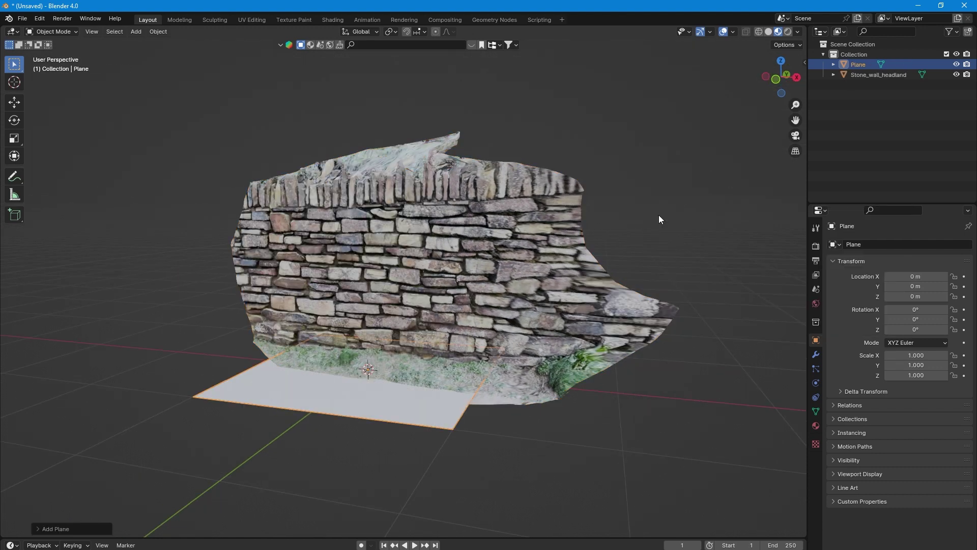
text(rx8)
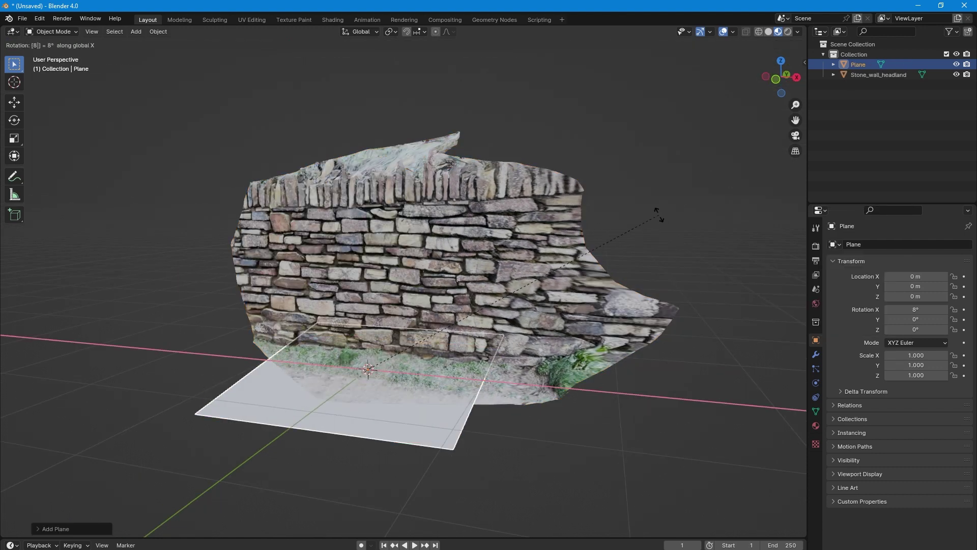
key(BackSpace)
text(90)
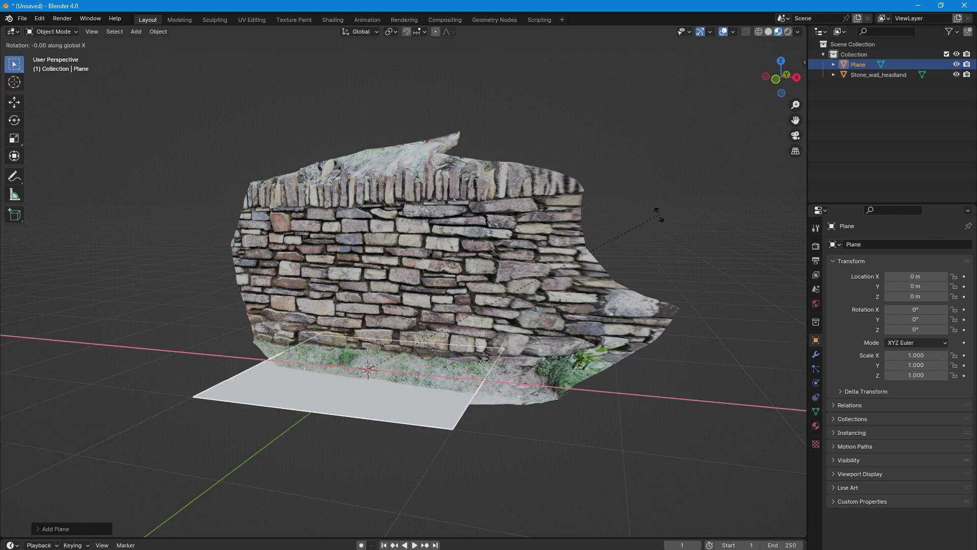
key(Return)
Scale the plane to about 0.59 and move it in front view to about X -0.37 m, Z 0.75 m over the stonework
key(s)
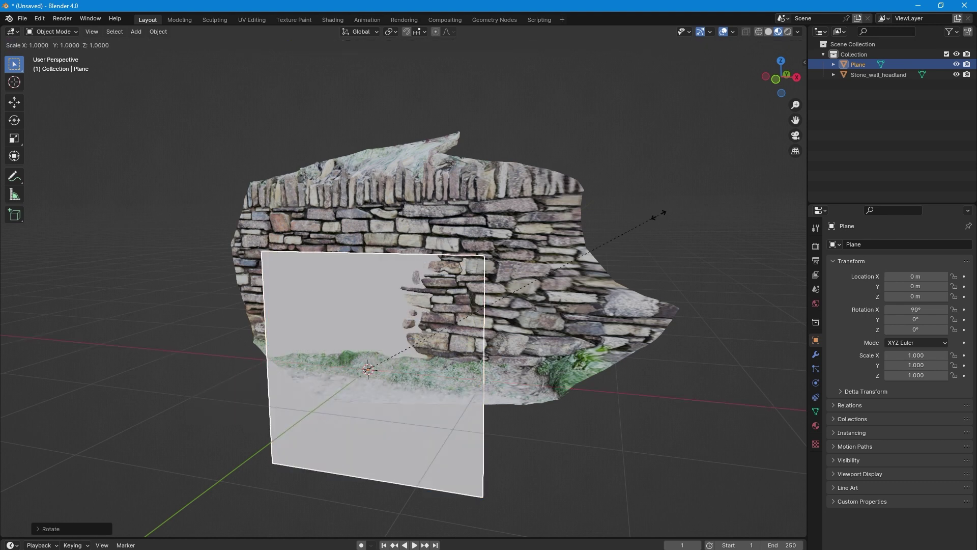
click(540, 278)
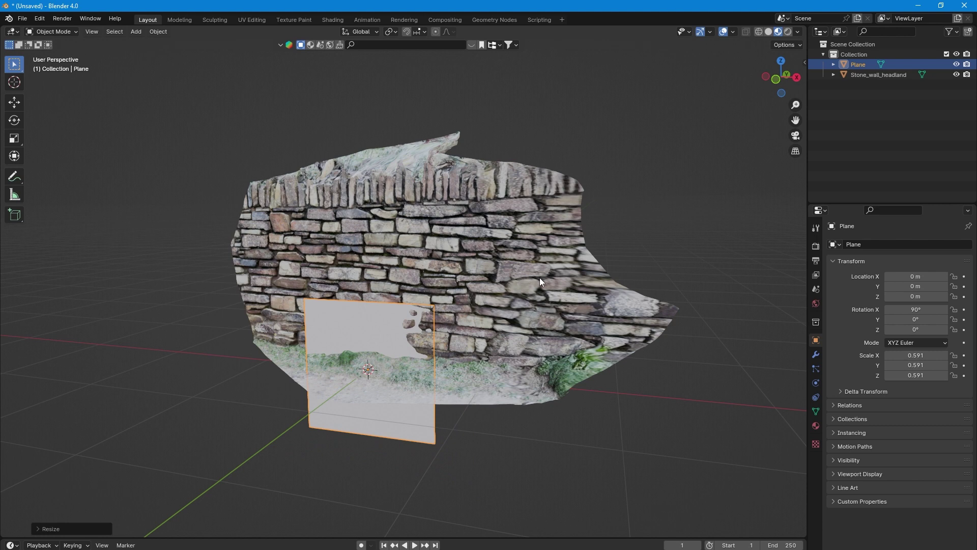
key(KP_1)
key(g)
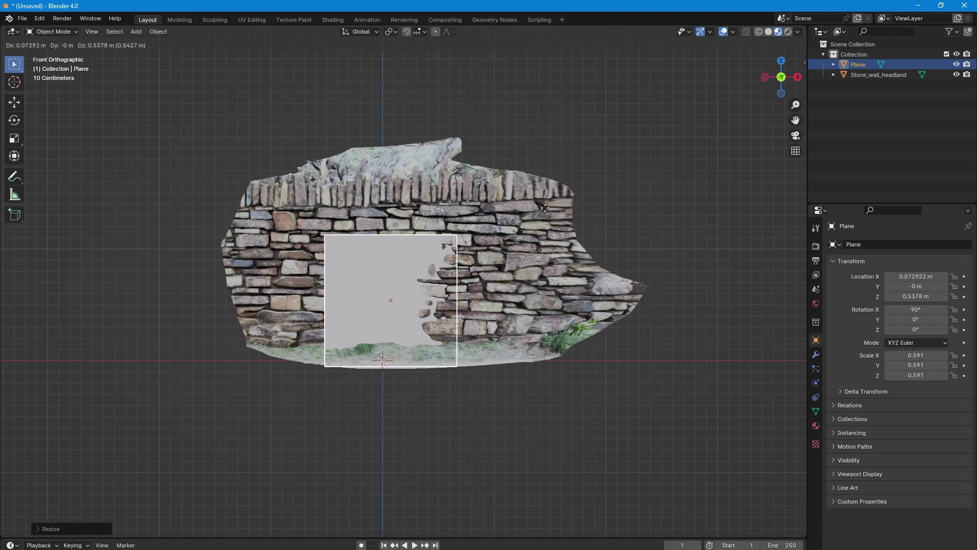
click(498, 194)
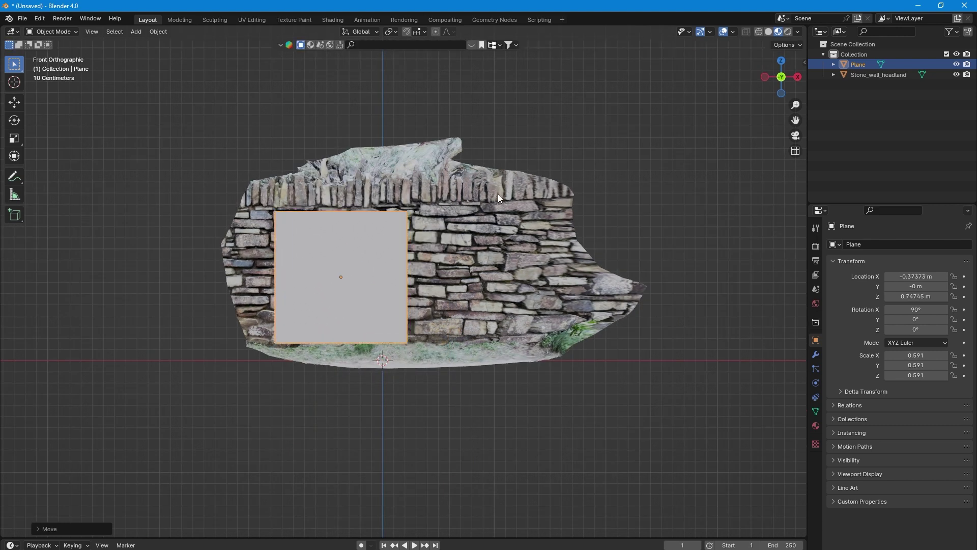
Subdivide the whole plane three times in Edit Mode, then return to Object Mode
key(Tab)
right_click(372, 248)
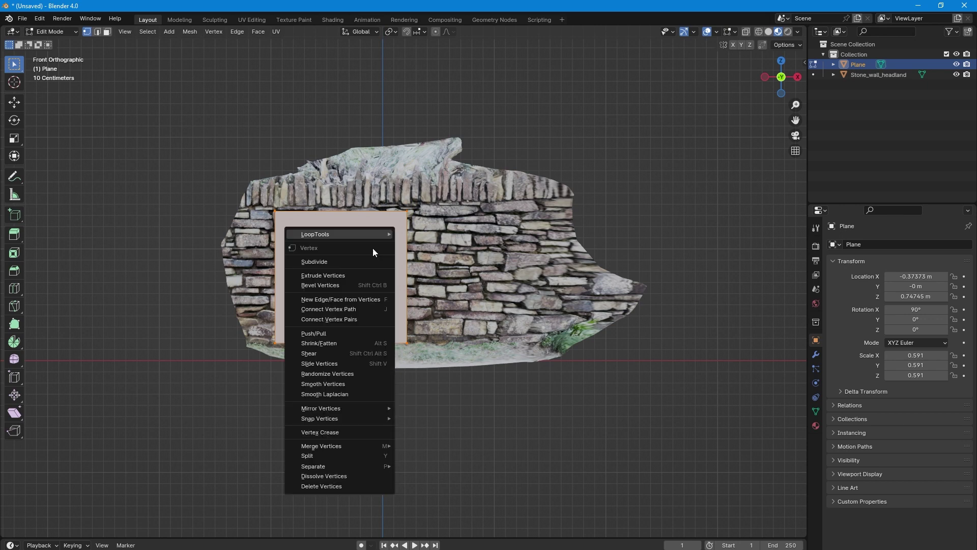
click(372, 266)
right_click(372, 263)
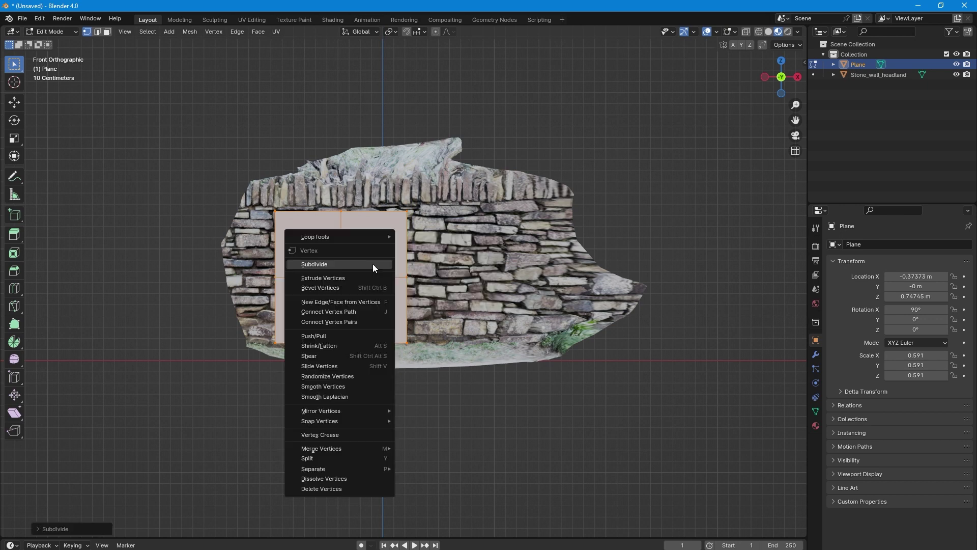
click(373, 263)
right_click(372, 263)
click(373, 264)
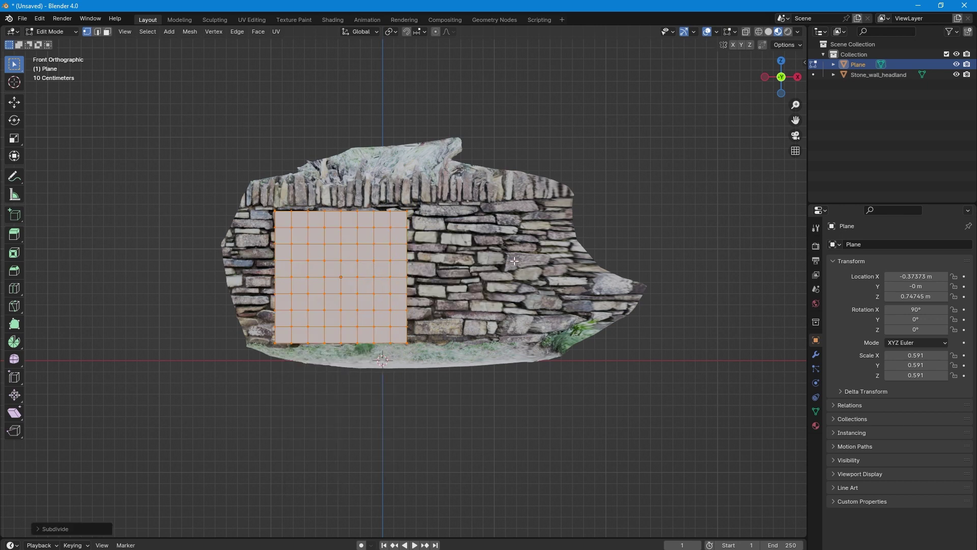
middle_drag(514, 260, 450, 276)
key(Tab)
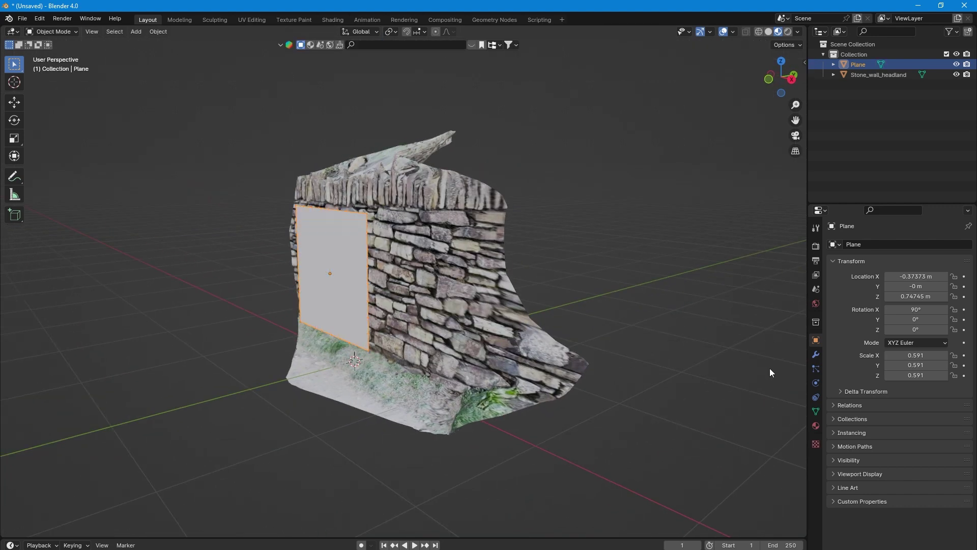
Add a Shrinkwrap modifier to the plane
click(815, 355)
key(shift+a)
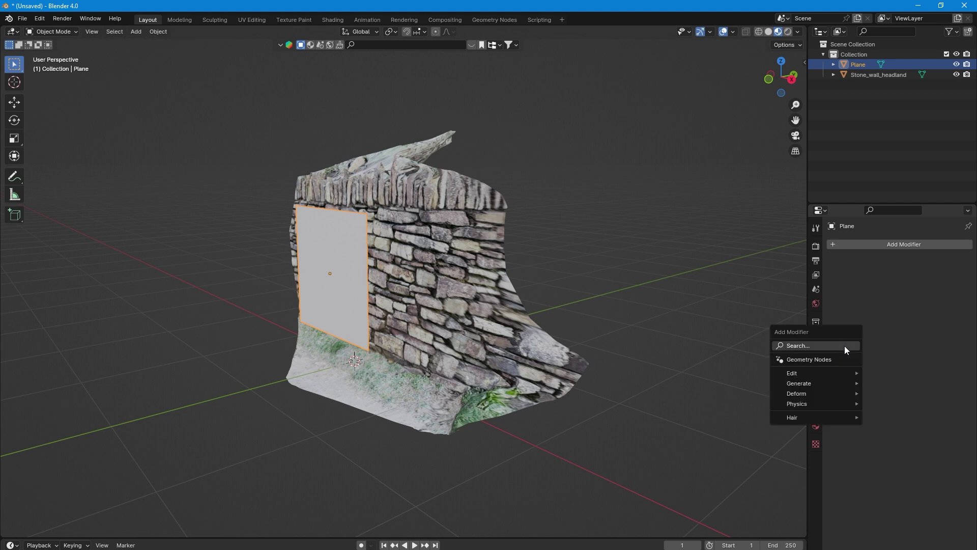
text(sh)
key(Return)
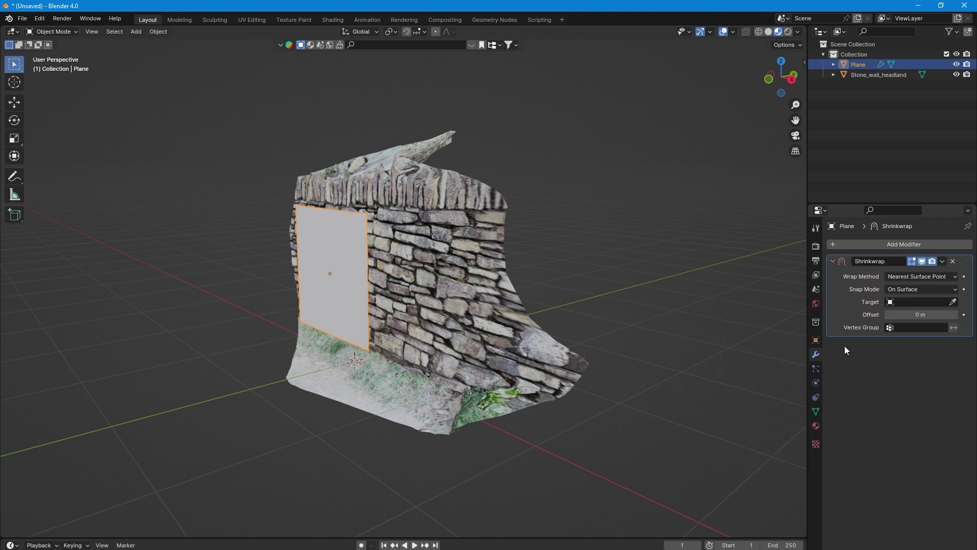
Set the Shrinkwrap method to Project in both negative and positive directions, with the Stone_wall_headland scan as target
click(893, 275)
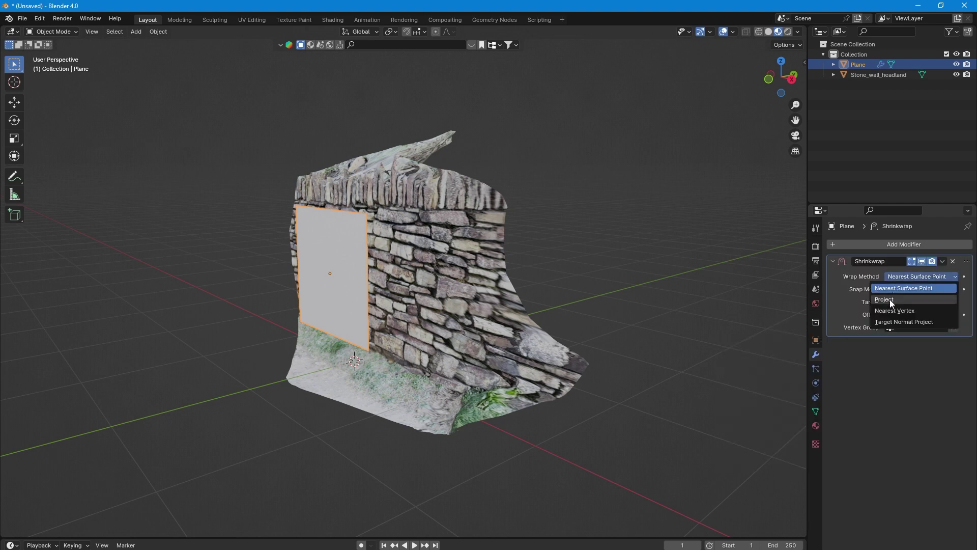
click(889, 299)
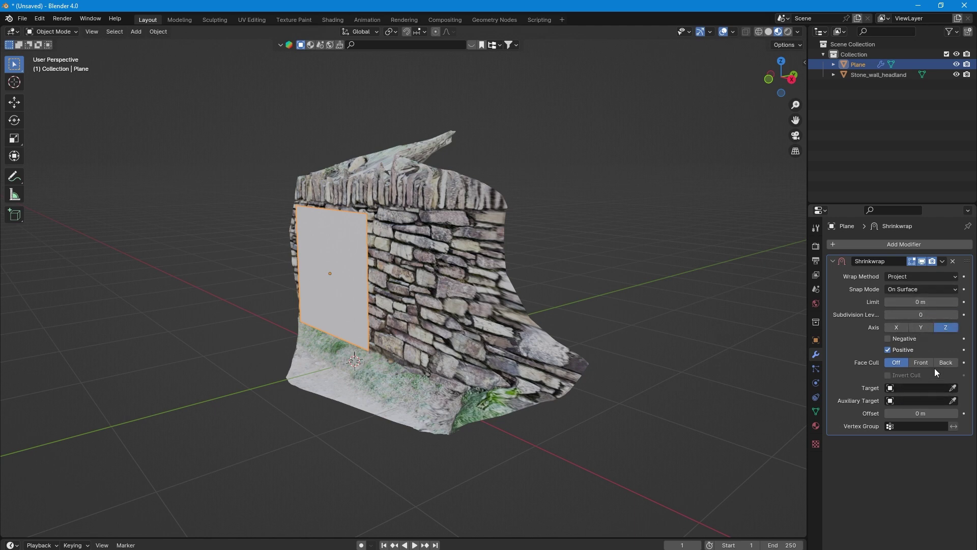
click(954, 388)
click(481, 313)
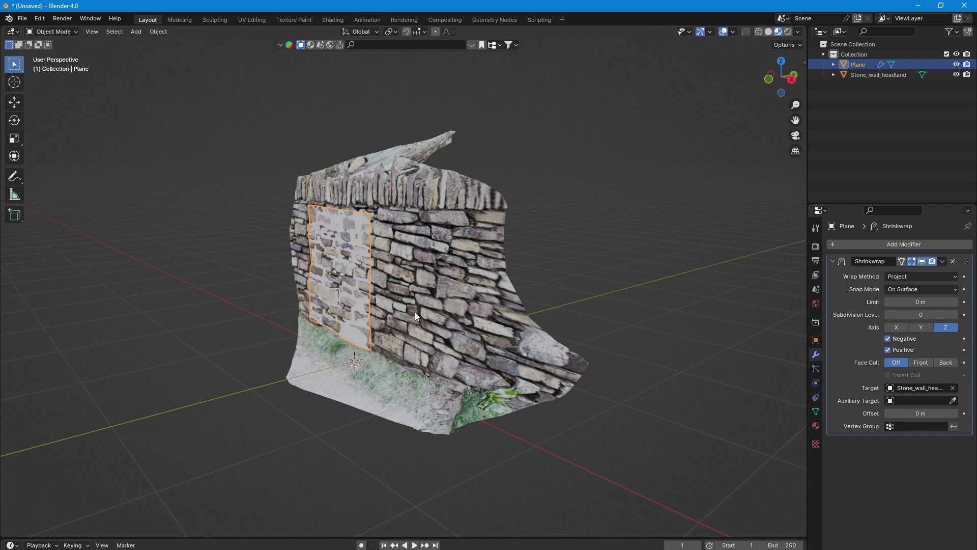
Check the plane's fit against the wall and apply its Shrinkwrap modifier
mouse_move(416, 315)
middle_down()
mouse_move(408, 316)
mouse_move(544, 274)
mouse_move(452, 275)
mouse_move(427, 303)
middle_up()
key(KP_1)
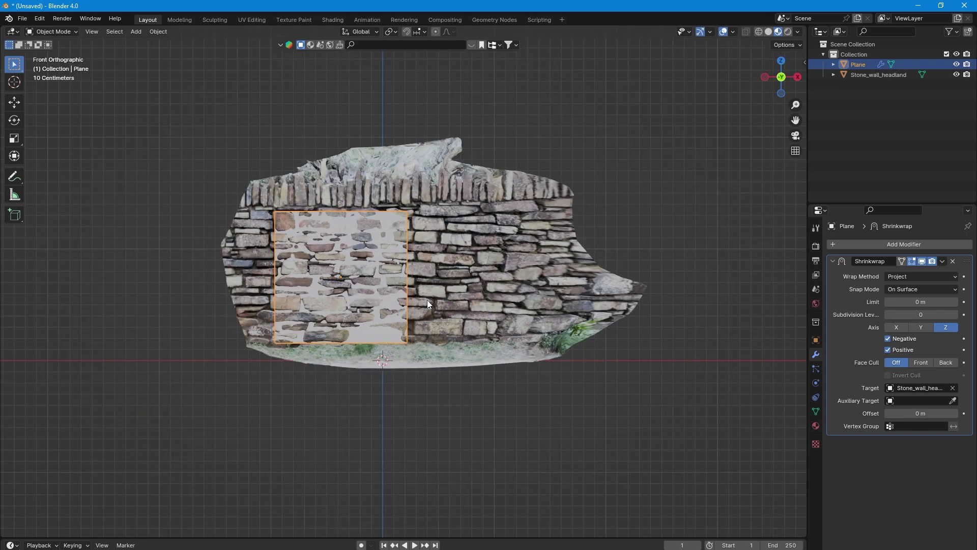
scroll(435, 302, up, 3)
shift+middle_drag(436, 304, 453, 313)
scroll(614, 320, down, 3)
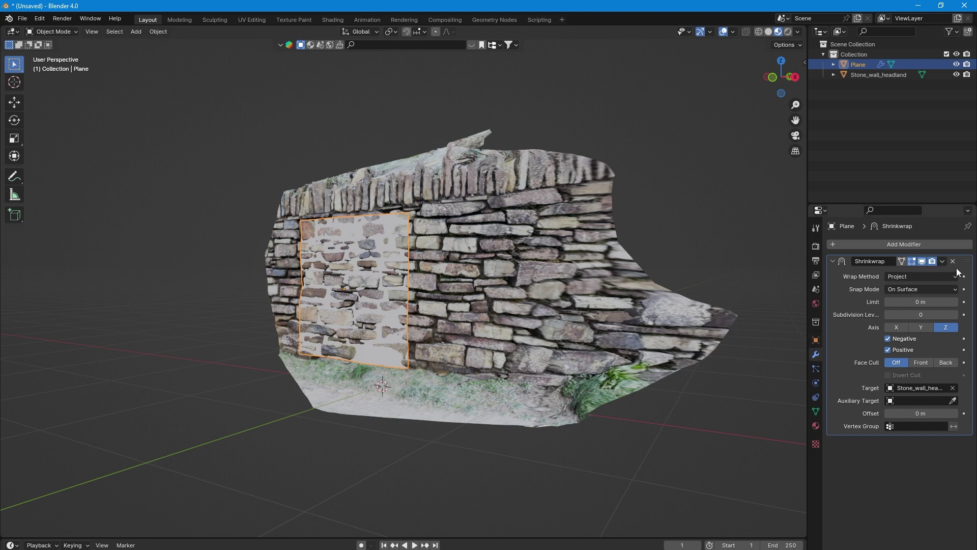
click(942, 261)
click(936, 274)
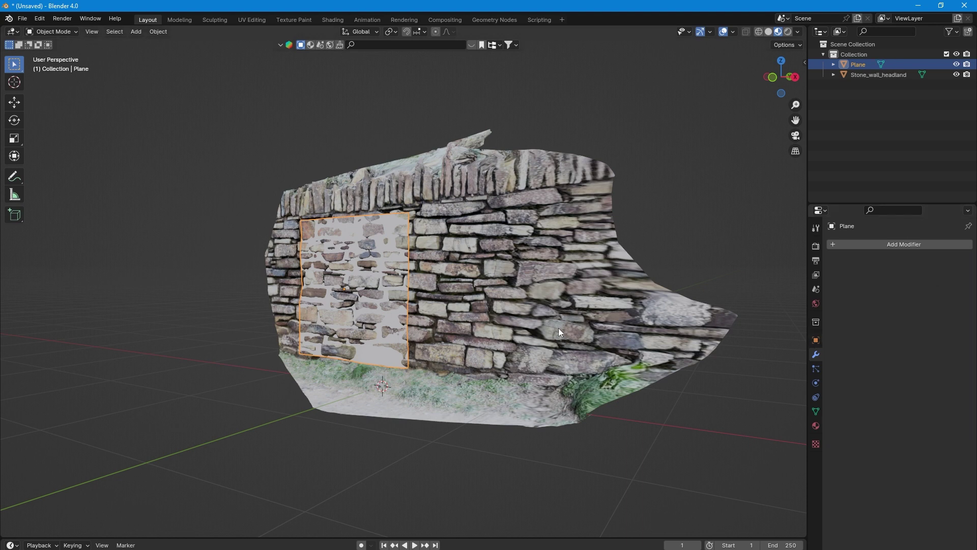
Isolate the plane in local view and examine its shape from the right side and the front
key(KP_Divide)
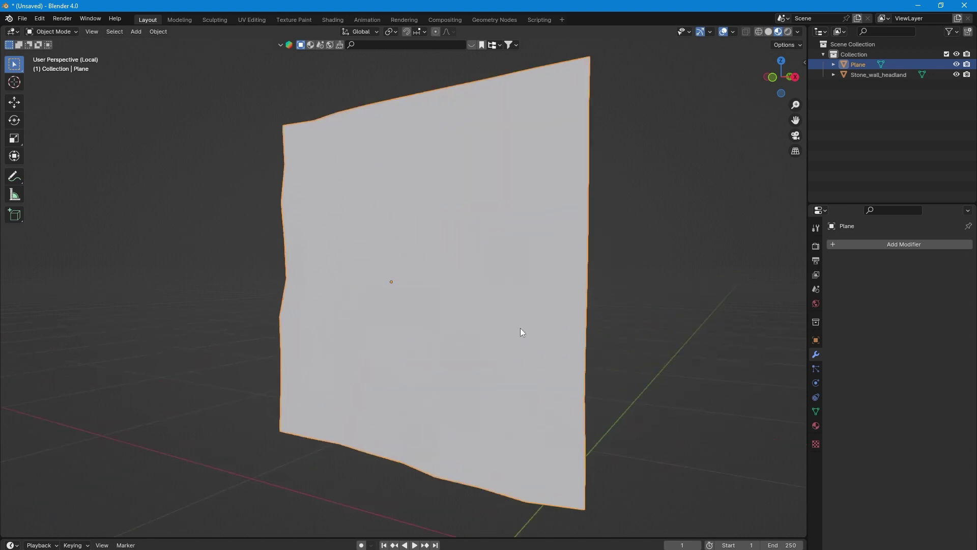
key(KP_1)
key(KP_3)
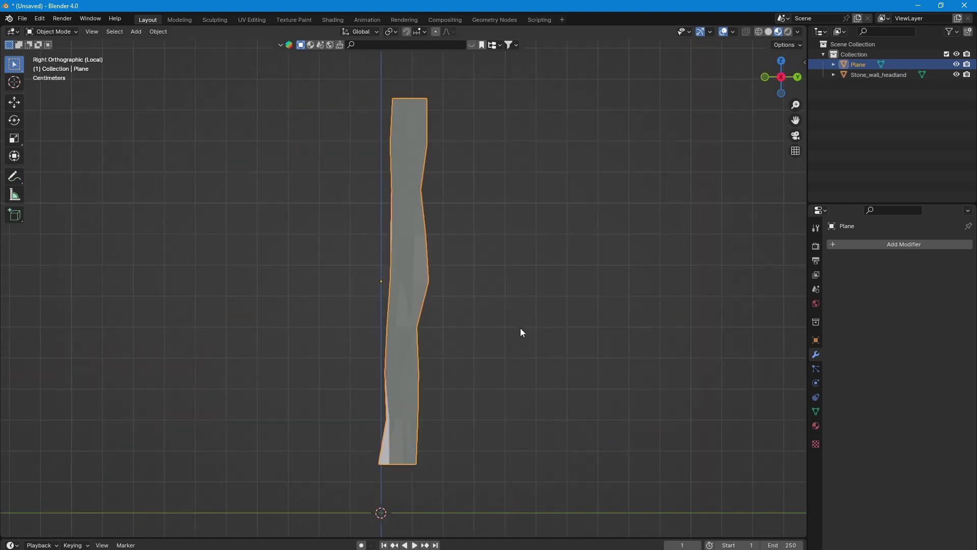
key(KP_1)
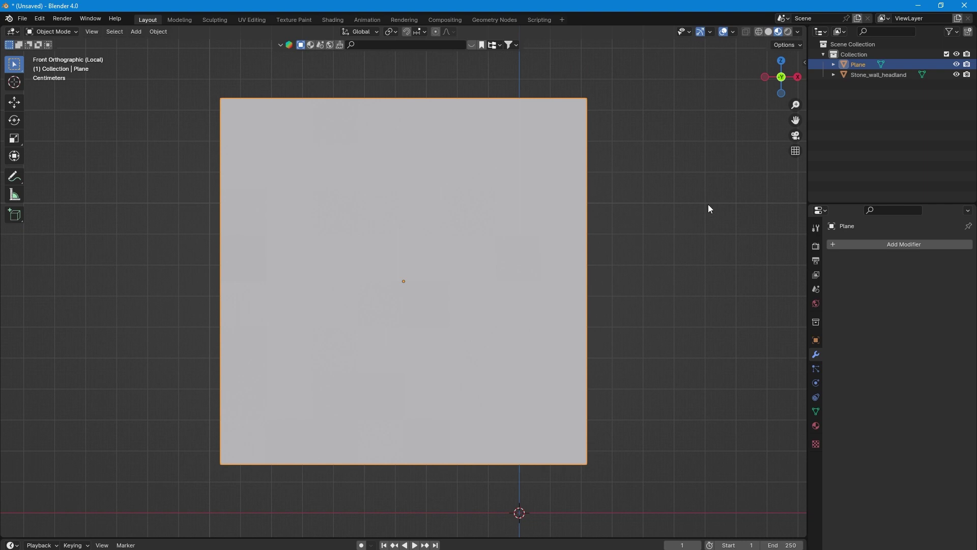
Export the plane as FBX, limited to selected objects, with Apply Scalings set to FBX All
key(F3)
text(export)
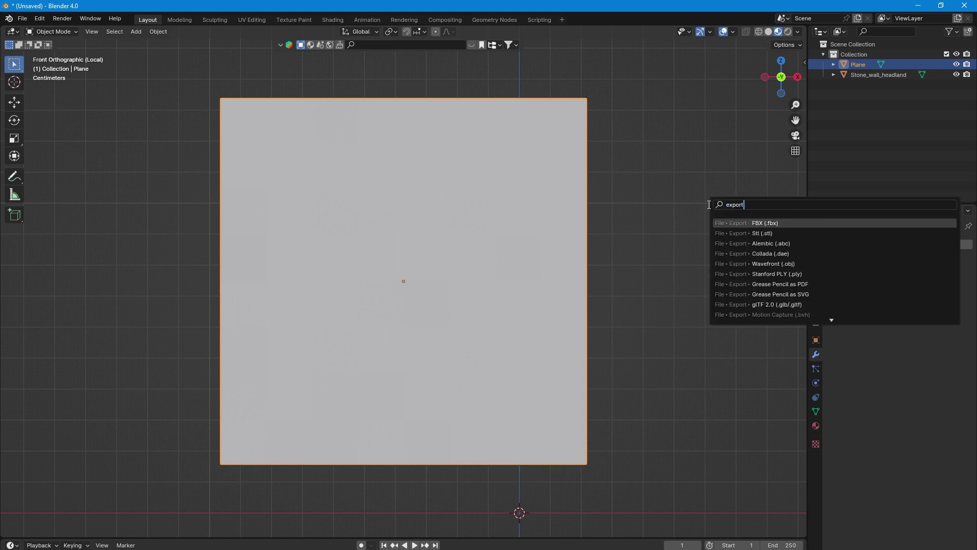
key(Return)
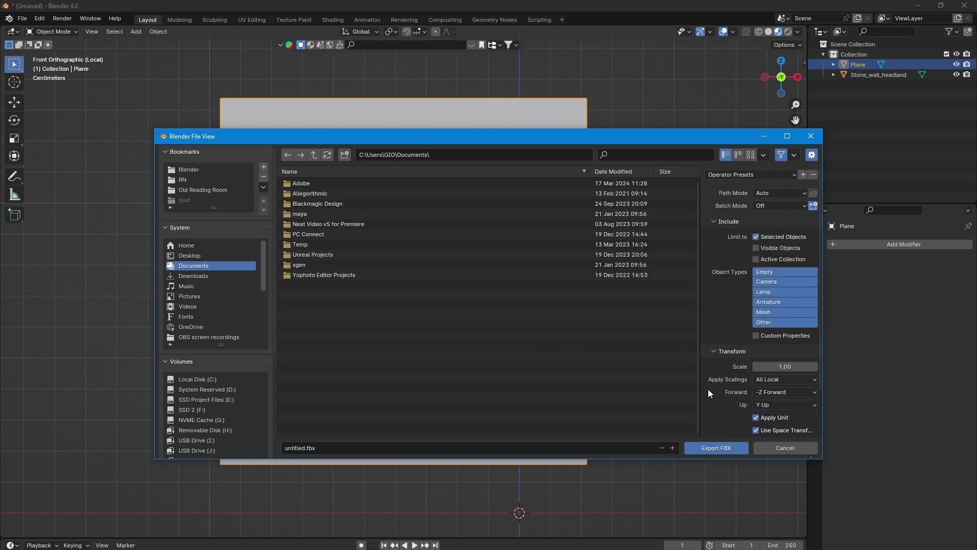
click(781, 383)
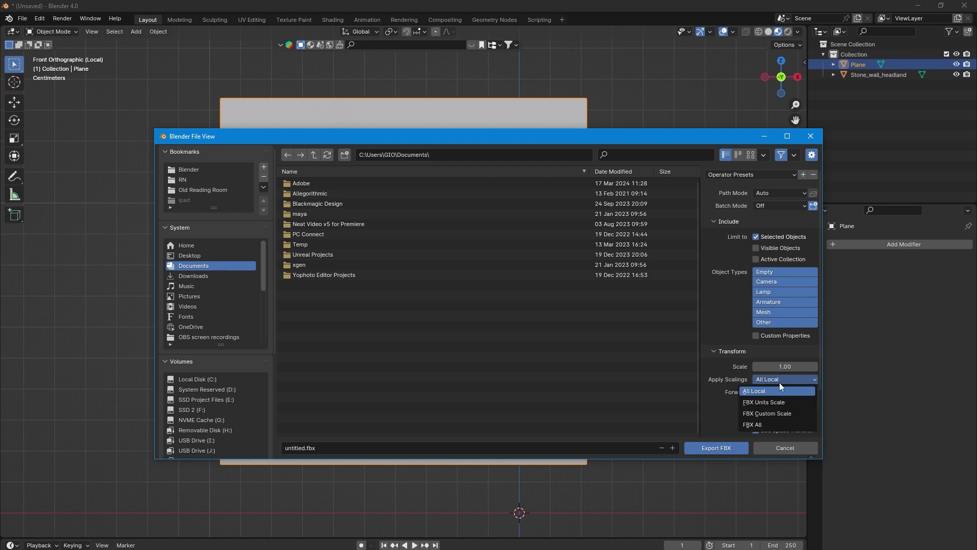
click(762, 424)
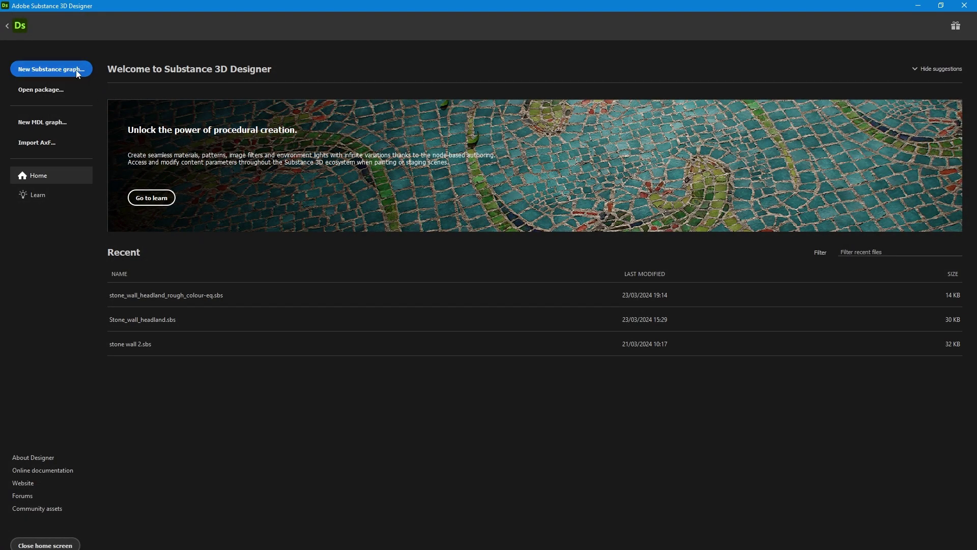
In Substance 3D Designer, create a 4096 px Metallic Roughness graph and add the Stone_wall_headland_LP mesh to its package
click(75, 69)
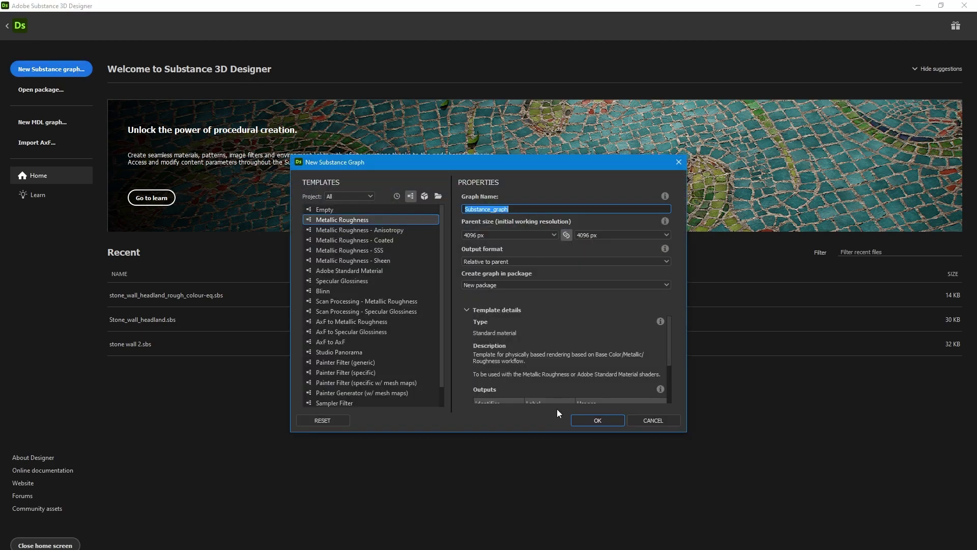
click(582, 419)
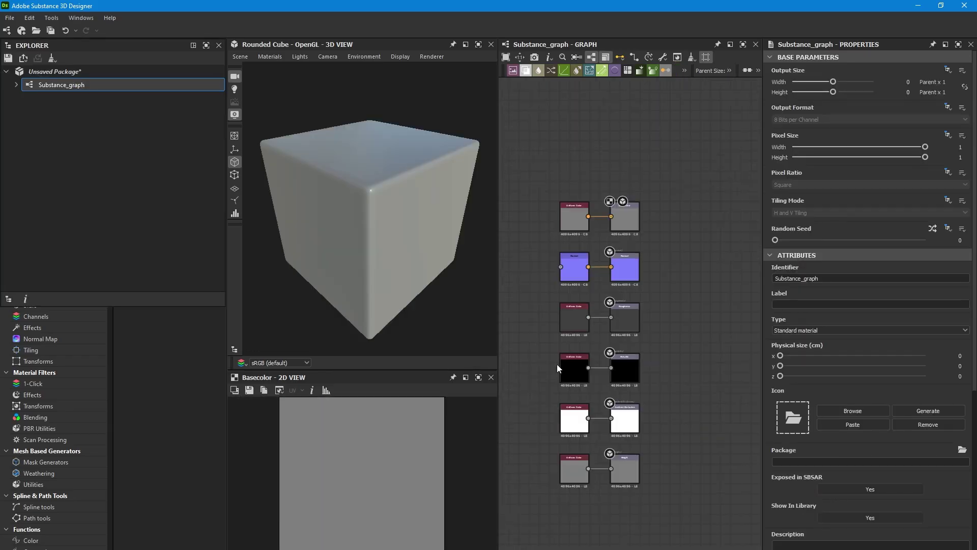
drag(837, 467, 91, 60)
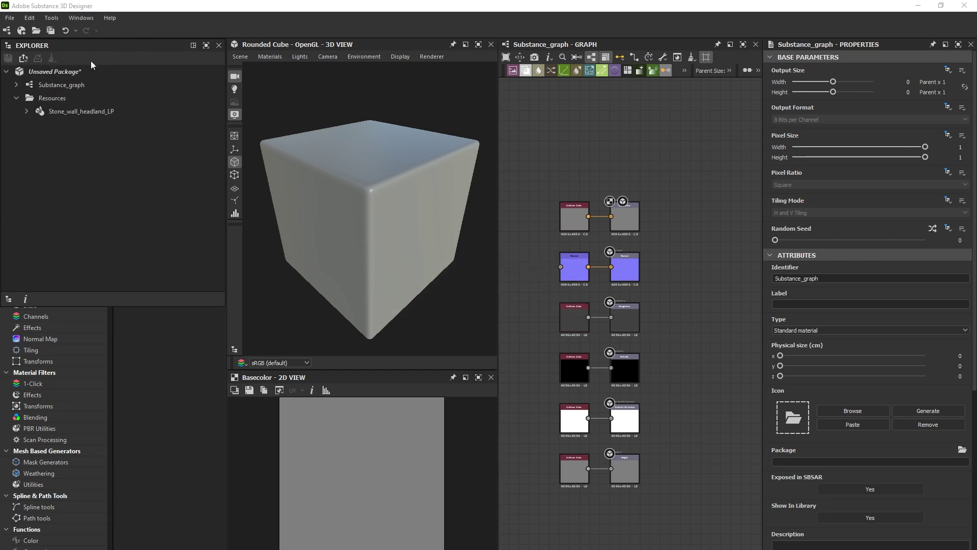
Open baking for Stone_wall_headland_LP and add Ambient Occlusion, Height, Normal, Thickness and Transferred Texture from Mesh bakers
right_click(89, 113)
click(117, 208)
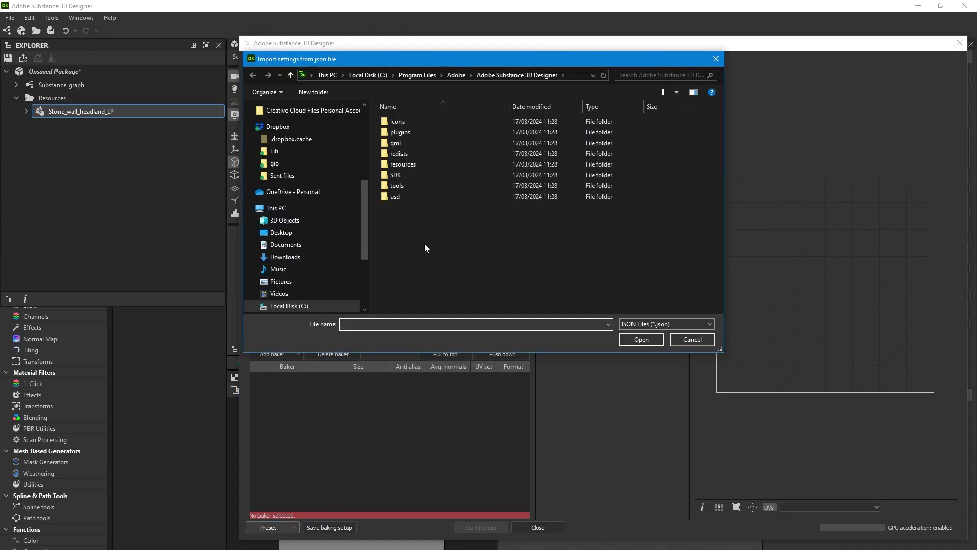
key(Escape)
click(275, 354)
click(289, 367)
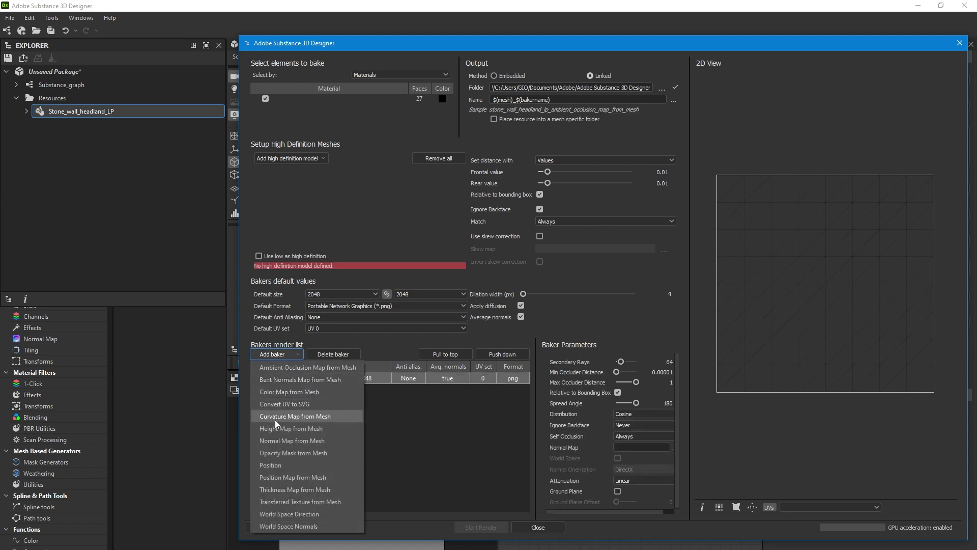
click(275, 419)
click(280, 355)
click(262, 439)
click(275, 354)
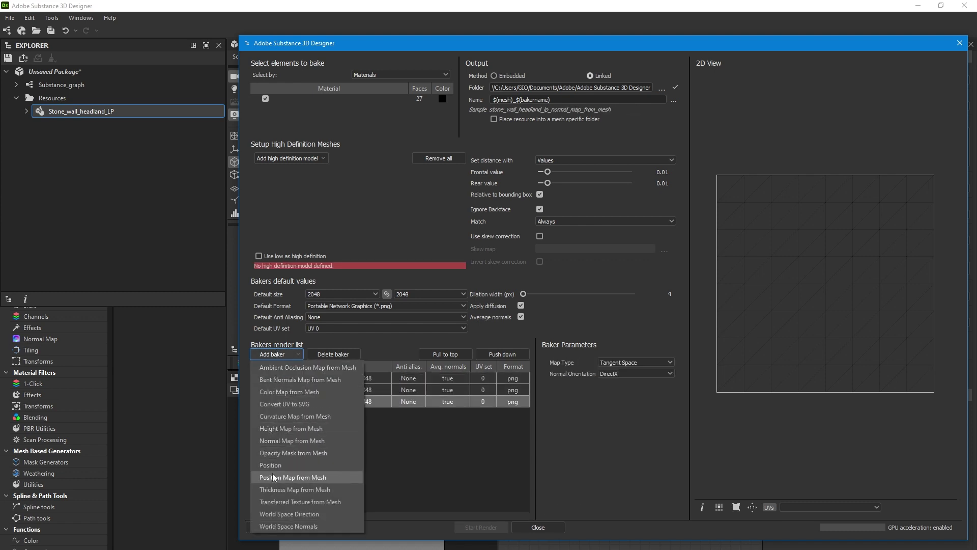
click(273, 489)
click(275, 354)
click(282, 501)
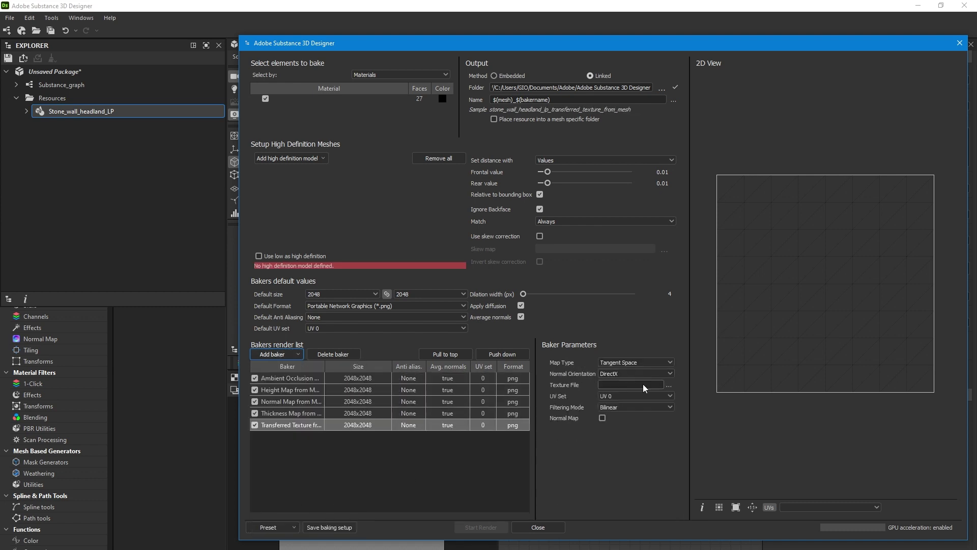
Assign Stone_wall_headland.jpg from the 1 scan folder as the texture file of the Transferred Texture baker
click(668, 385)
click(674, 417)
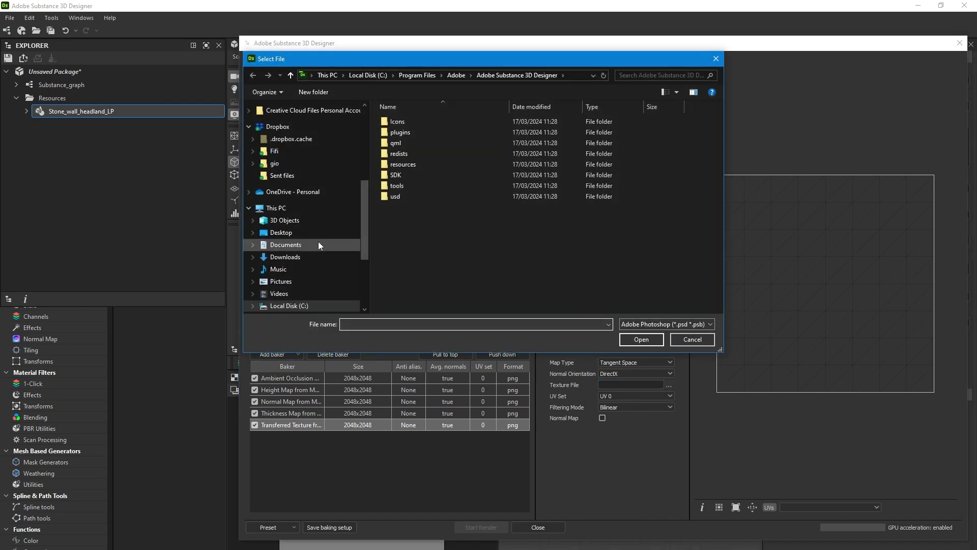
scroll(325, 224, up, 4)
click(319, 192)
click(648, 327)
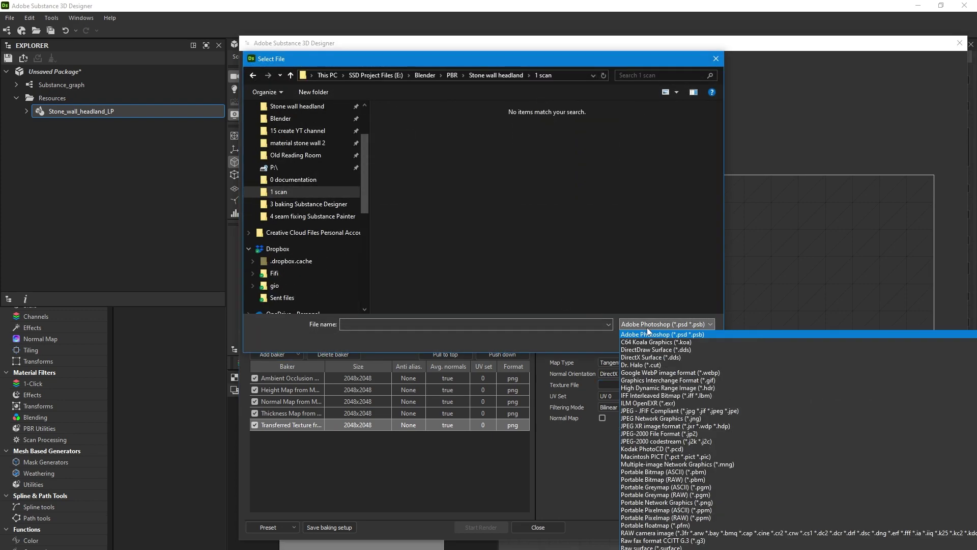
scroll(647, 331, down, 3)
click(641, 543)
click(405, 129)
click(645, 338)
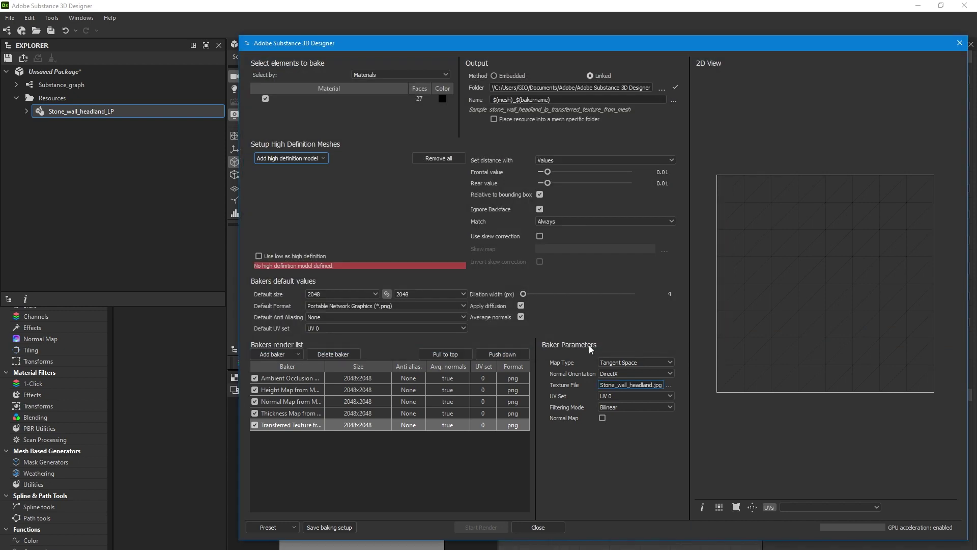
Set the bakers' default size to 4096 x 4096 and the default anti-aliasing to Subsampling 4x4
click(362, 295)
click(349, 335)
click(435, 292)
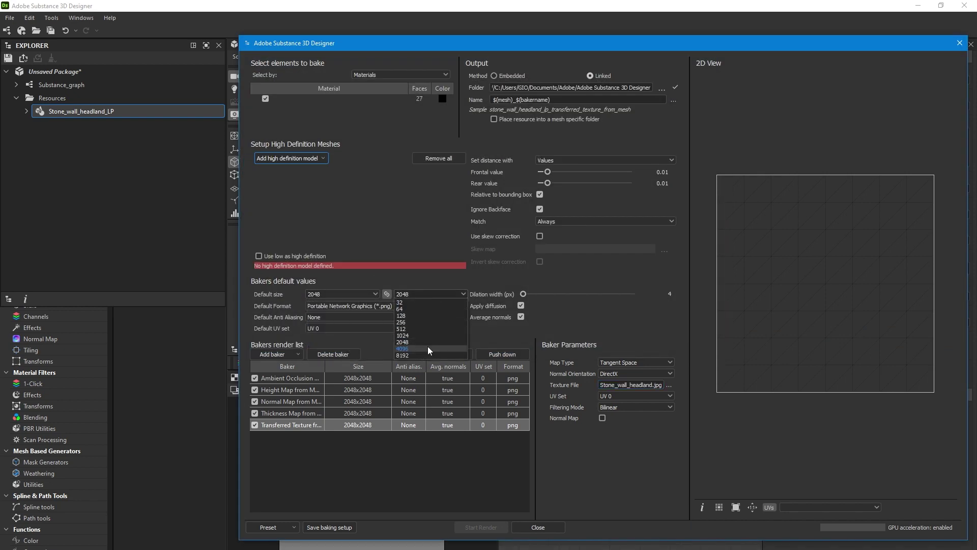
click(428, 346)
click(336, 316)
click(331, 340)
Set the bake output folder to a new folder created inside 3 baking Substance Designer
click(661, 89)
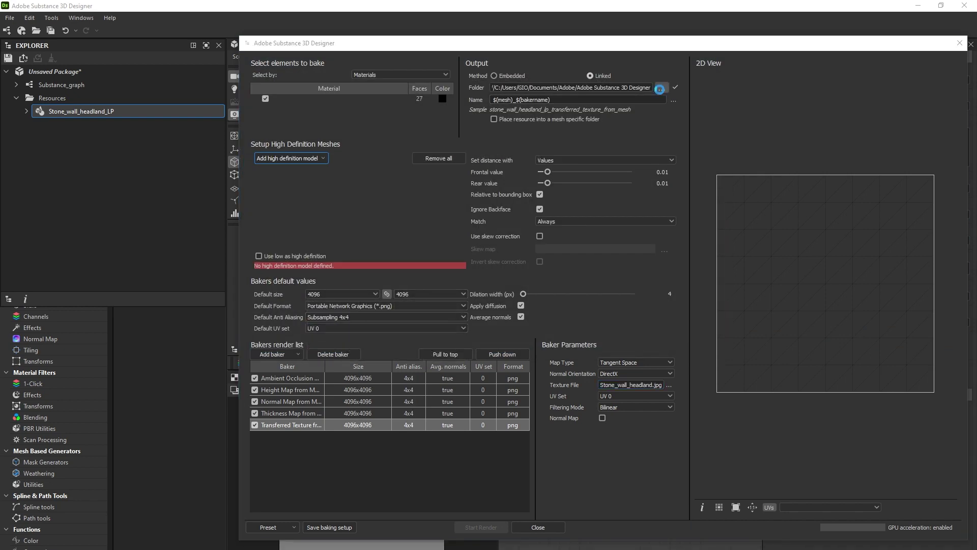
scroll(303, 154, up, 1)
click(301, 143)
click(303, 155)
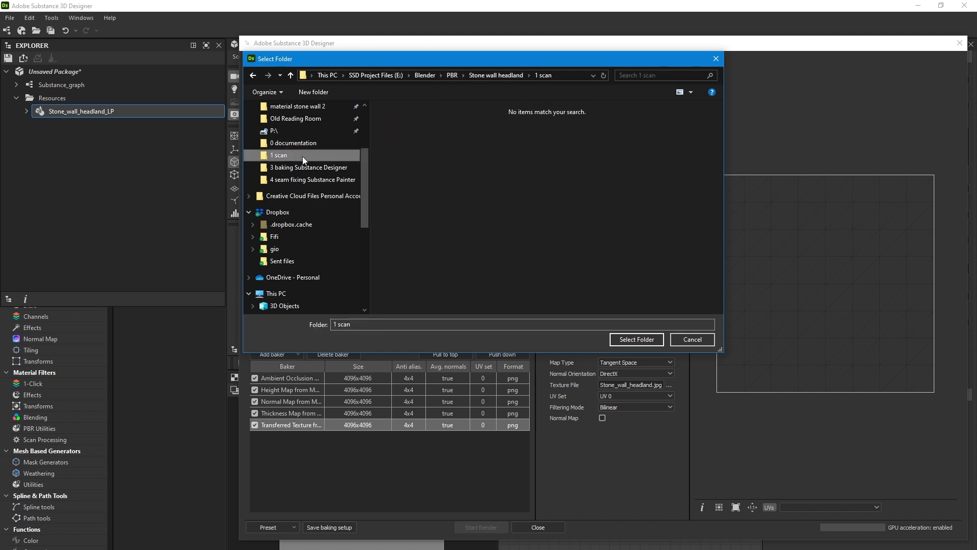
click(325, 167)
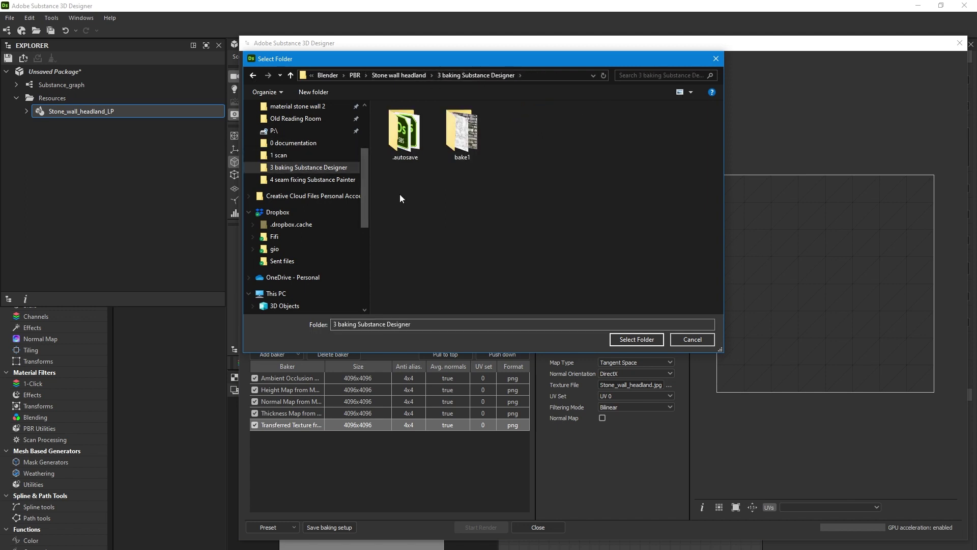
key(ctrl+shift+n)
click(643, 340)
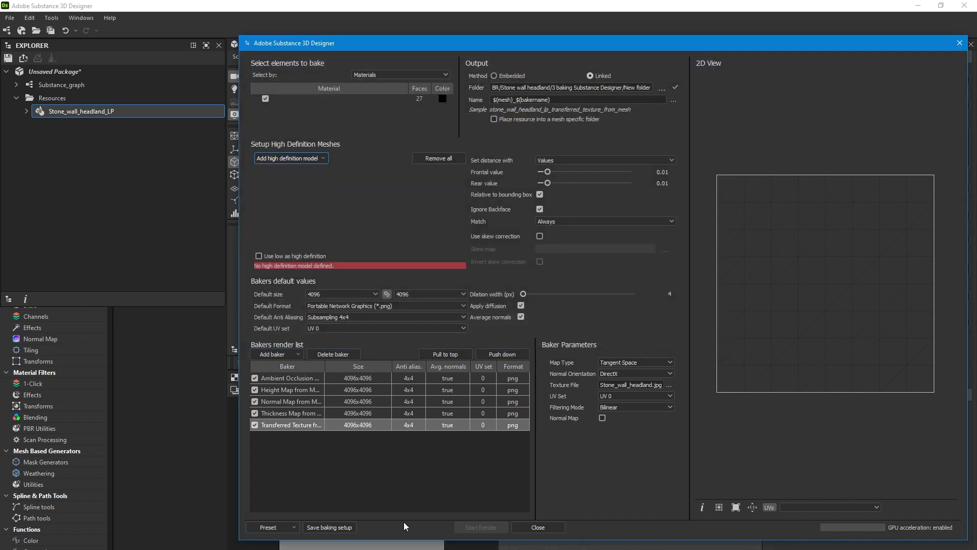
Add Stone_wall_headland.obj from the 1 scan folder as the high definition mesh and start the bake render
click(314, 158)
scroll(312, 208, down, 2)
scroll(312, 209, up, 5)
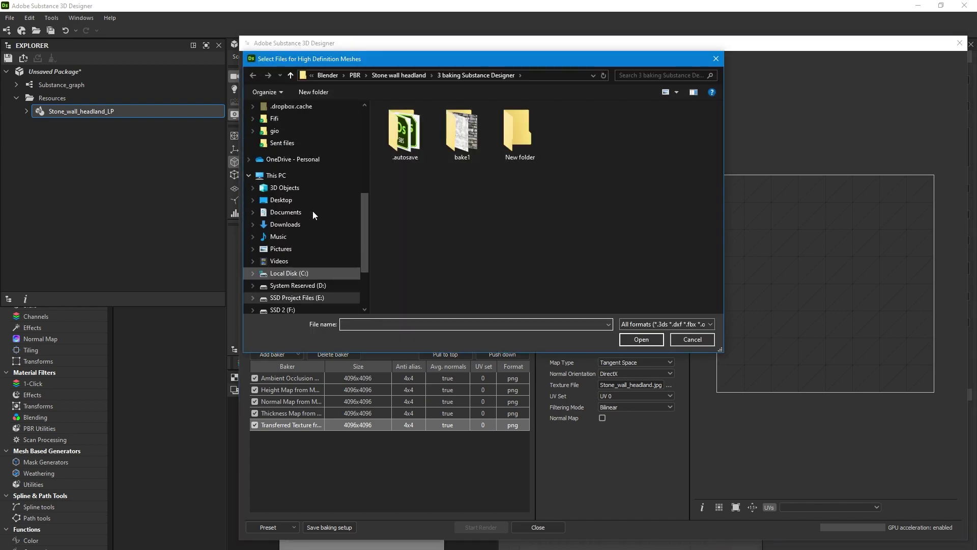
key(alt+Up)
double_click(394, 134)
click(403, 138)
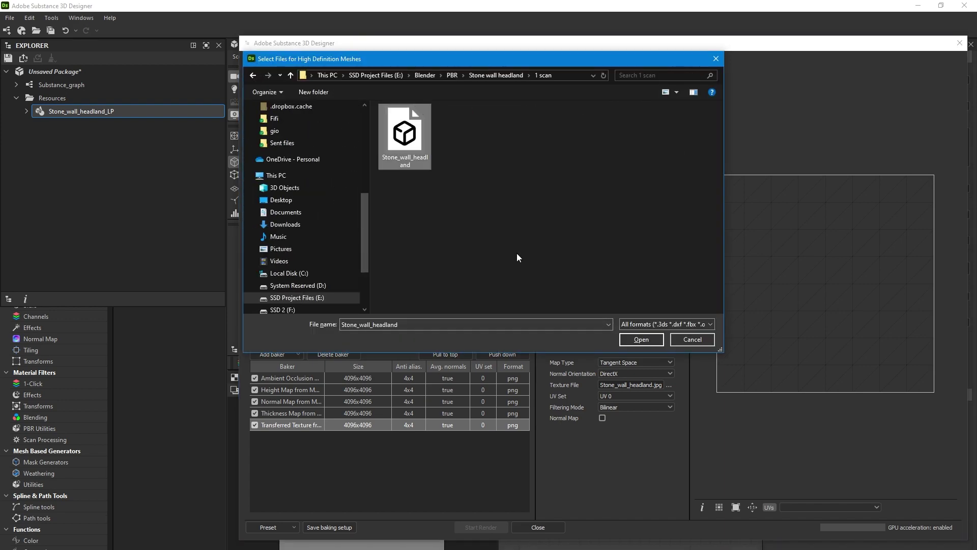
click(622, 340)
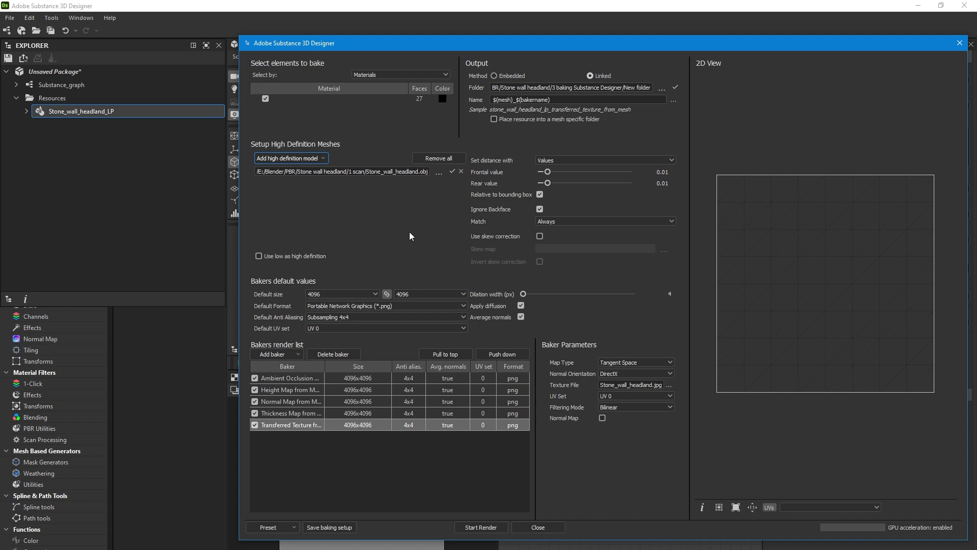
click(477, 530)
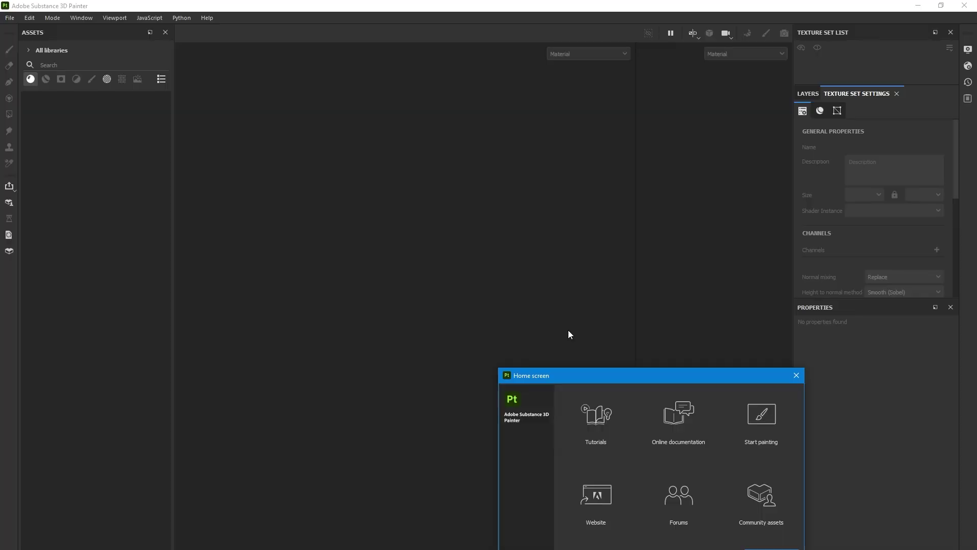
Bring the five baked stone wall maps from the bake1 folder into Substance 3D Painter's resource import
key(alt+Tab)
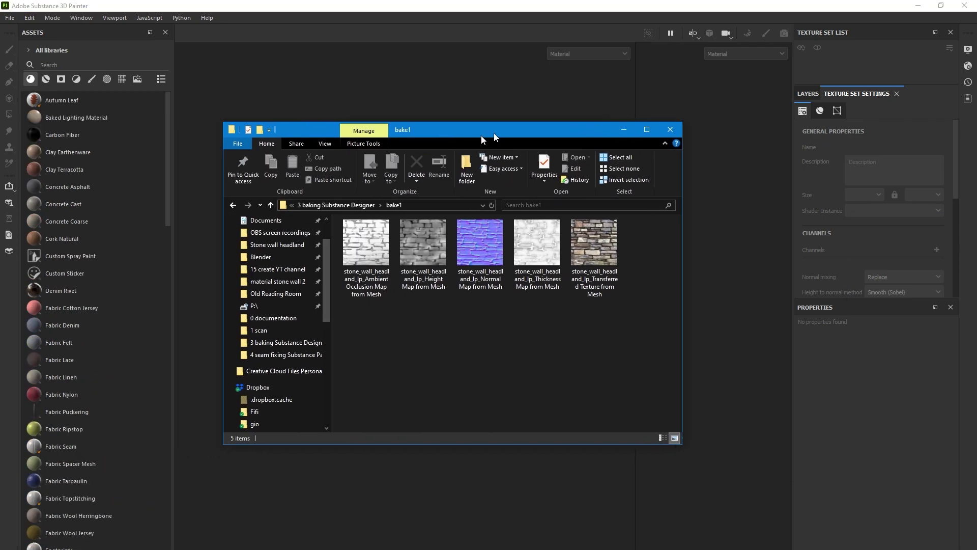
mouse_move(680, 346)
mouse_down()
mouse_move(387, 213)
mouse_move(111, 156)
mouse_up()
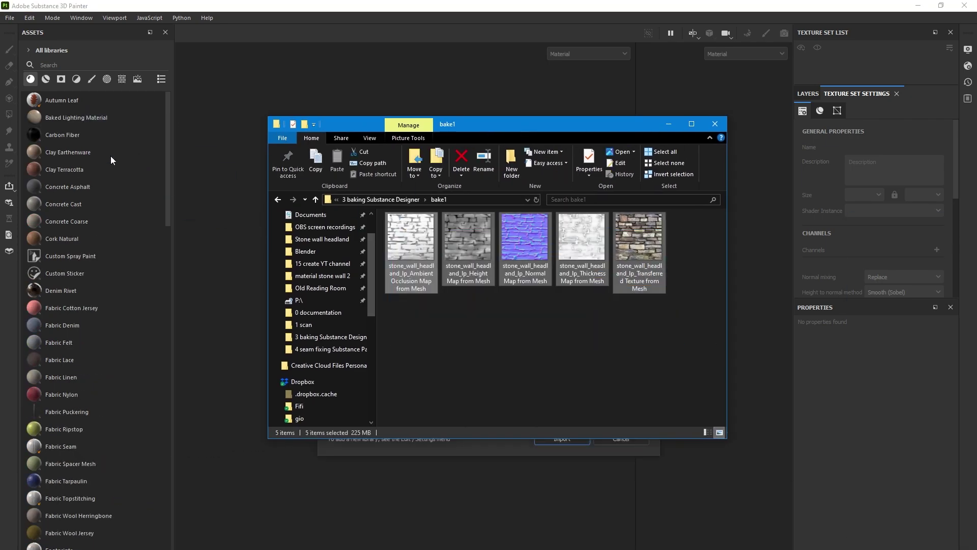
click(668, 124)
Set the usage of all five baked maps to texture and import them into the current session
click(643, 198)
click(662, 232)
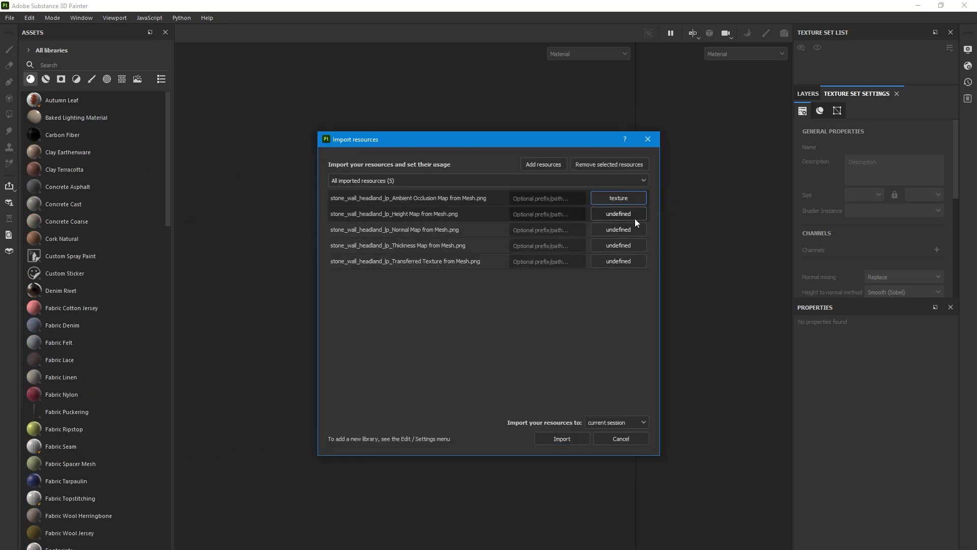
click(634, 218)
click(642, 256)
click(637, 231)
click(643, 268)
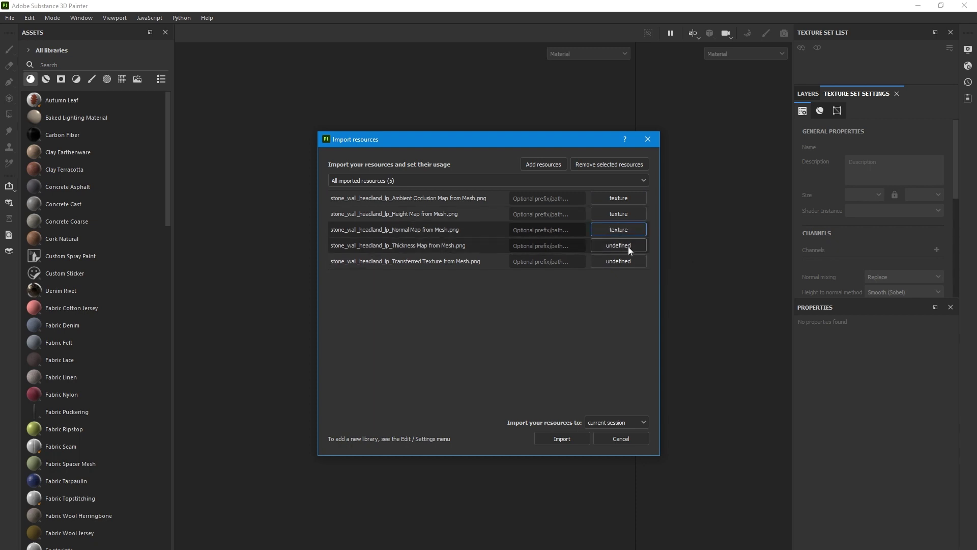
click(631, 244)
click(640, 279)
click(631, 261)
click(637, 299)
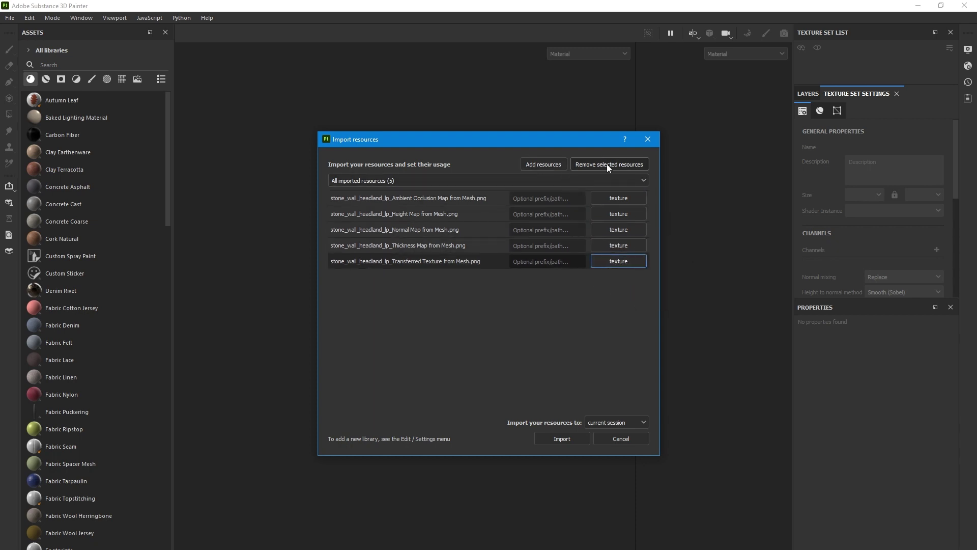
click(570, 437)
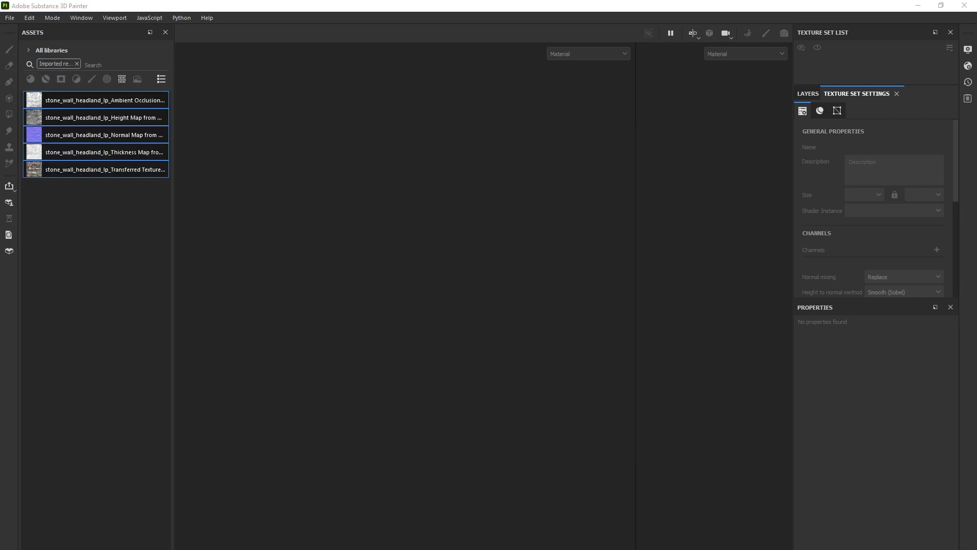
Create a project from the ASM - PBR Metallic Roughness template with Stone_wall_headland_material.fbx at 4096 document resolution
drag(233, 240, 100, 281)
click(495, 169)
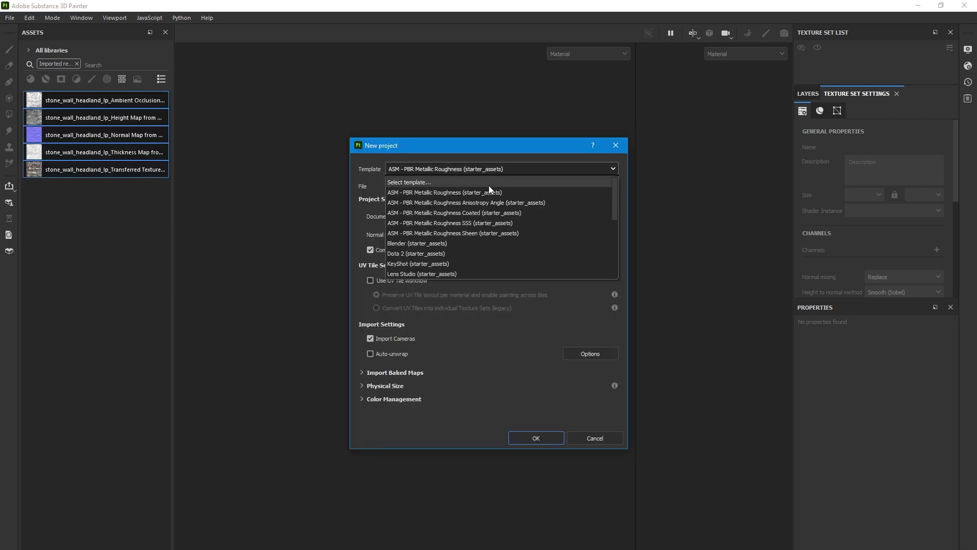
click(484, 194)
click(449, 216)
click(439, 279)
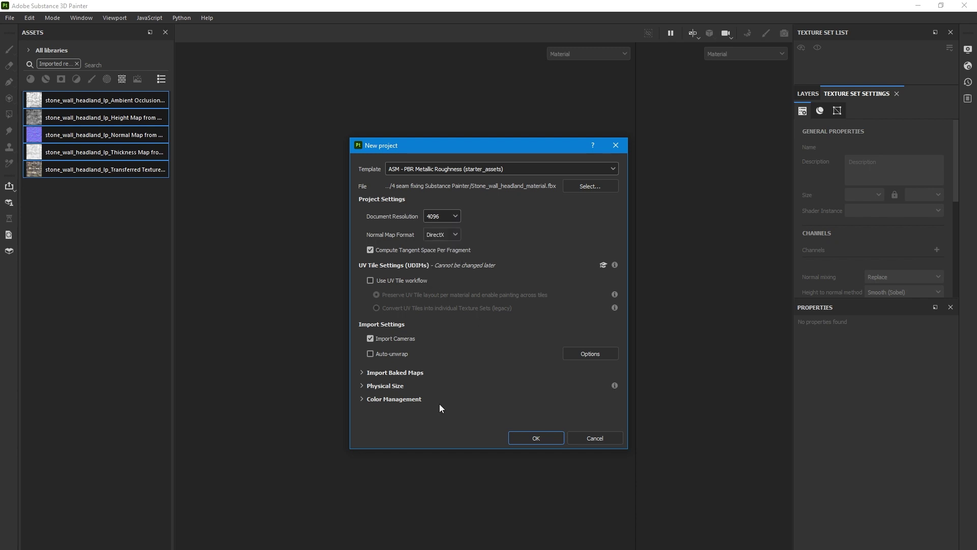
click(535, 437)
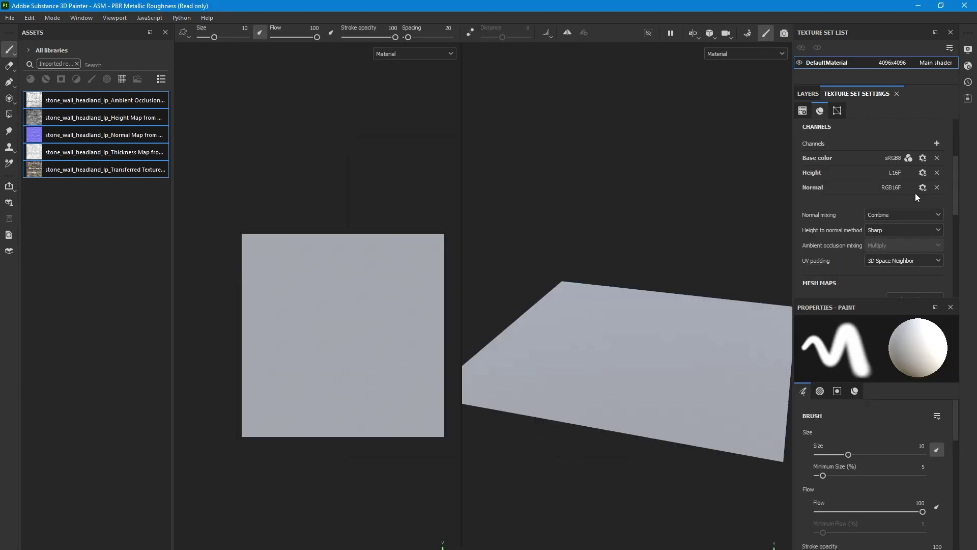
Add an Ambient occlusion channel to the texture set and set its format to L16
click(933, 146)
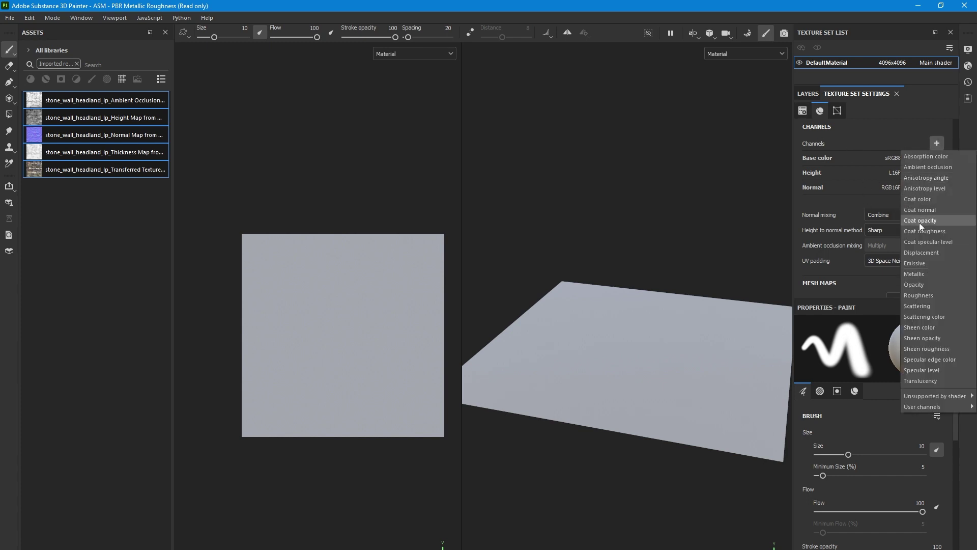
click(905, 166)
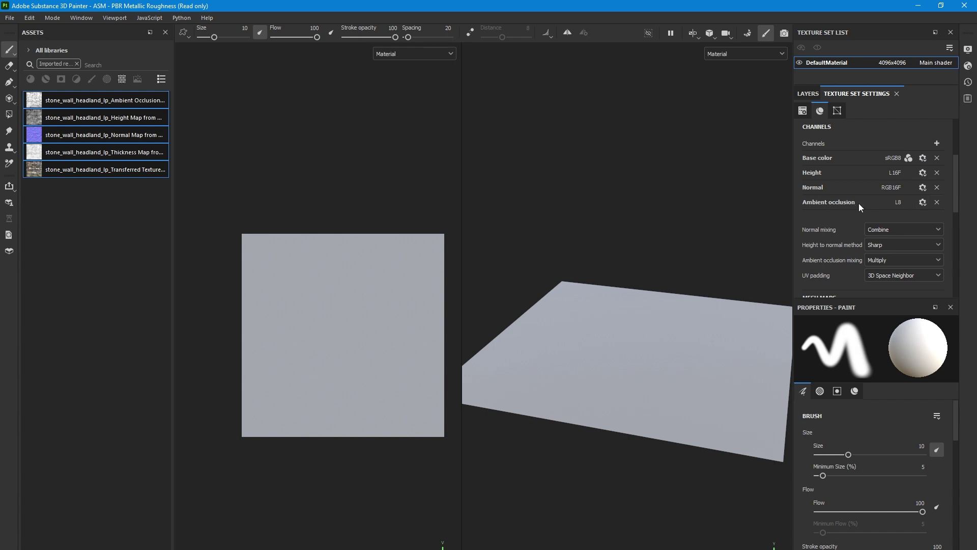
click(923, 161)
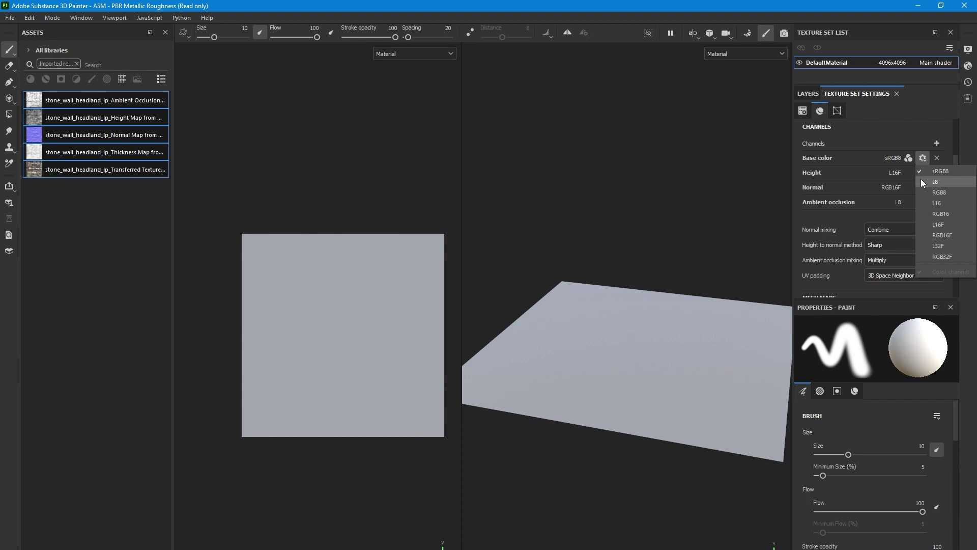
click(923, 159)
click(924, 209)
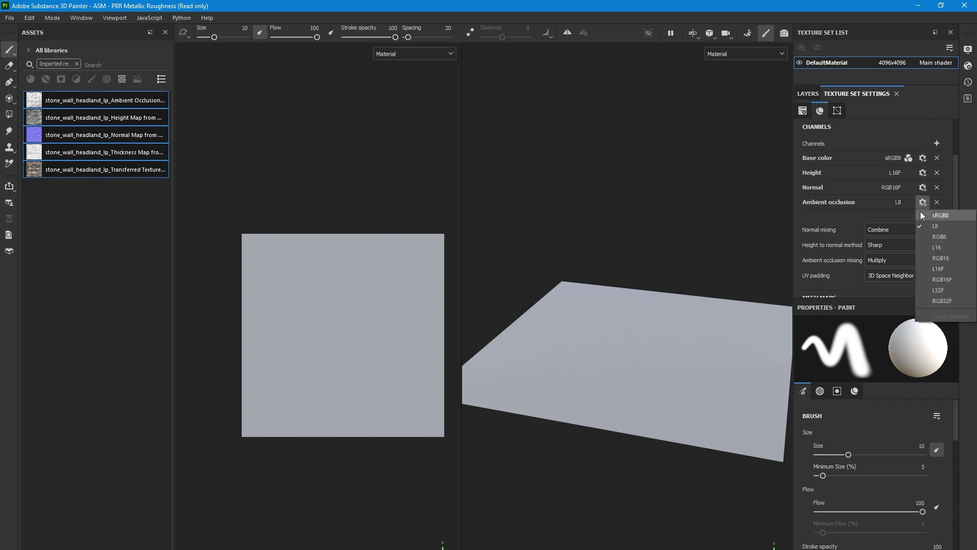
click(921, 237)
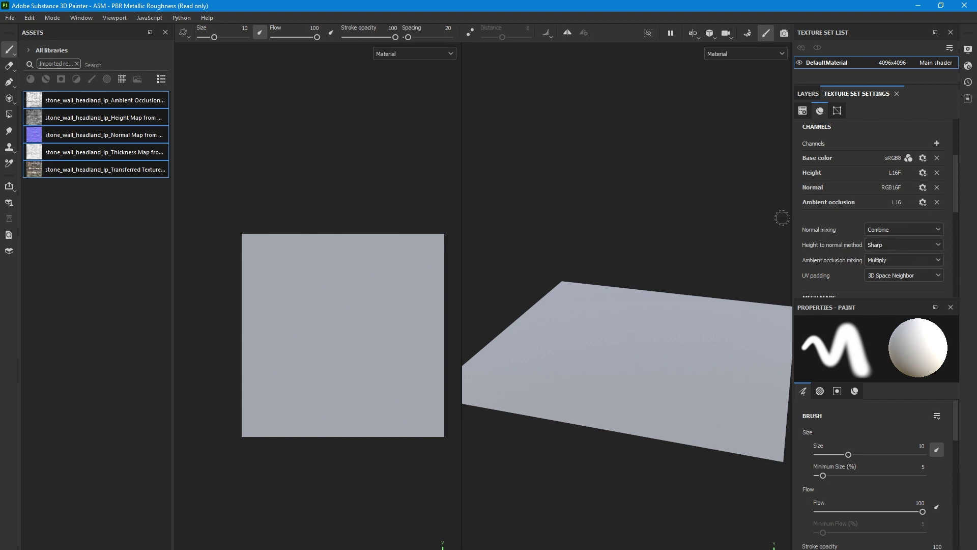
Add a fill layer and assign the baked Transferred Texture, Height, Normal and Ambient Occlusion maps to its matching channels
click(809, 94)
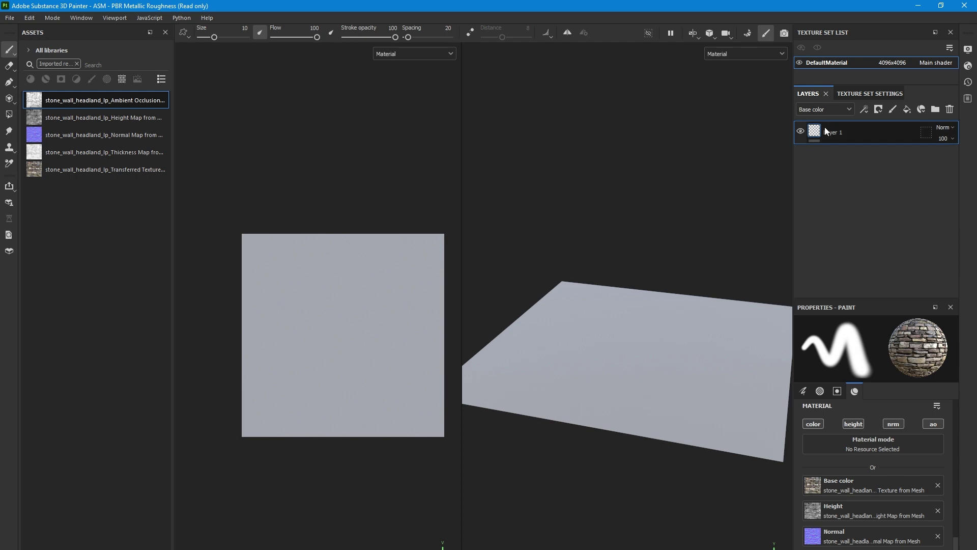
click(909, 111)
scroll(960, 395, down, 3)
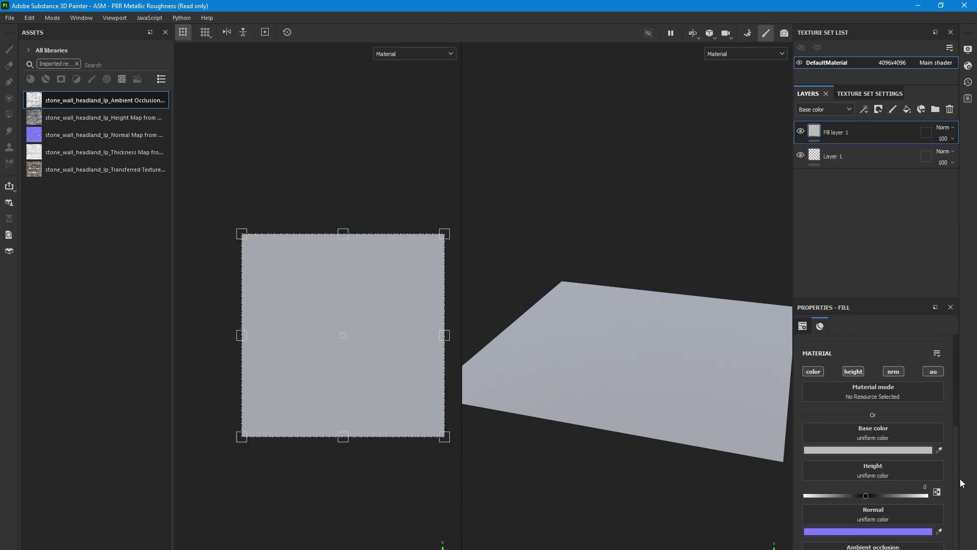
drag(84, 162, 873, 425)
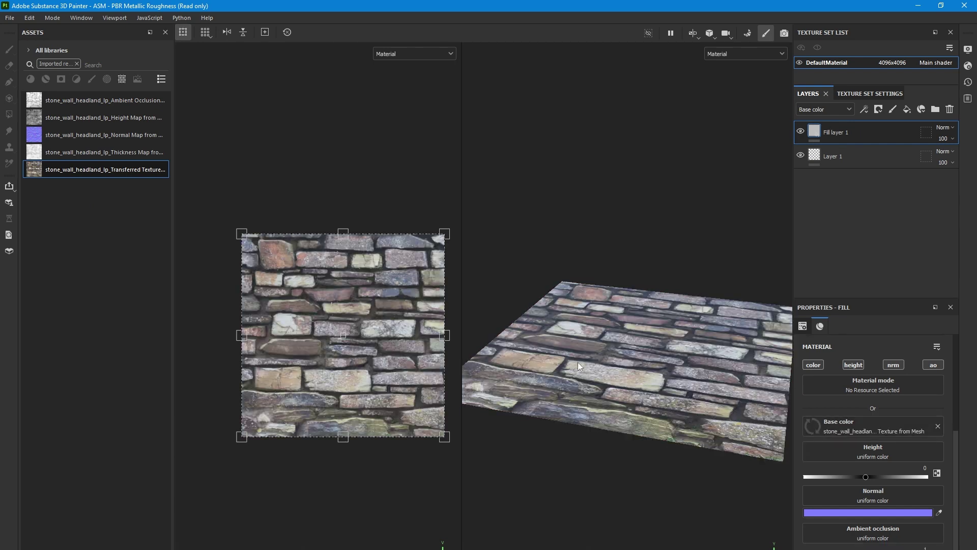
drag(102, 117, 875, 457)
drag(102, 135, 833, 480)
drag(102, 105, 817, 504)
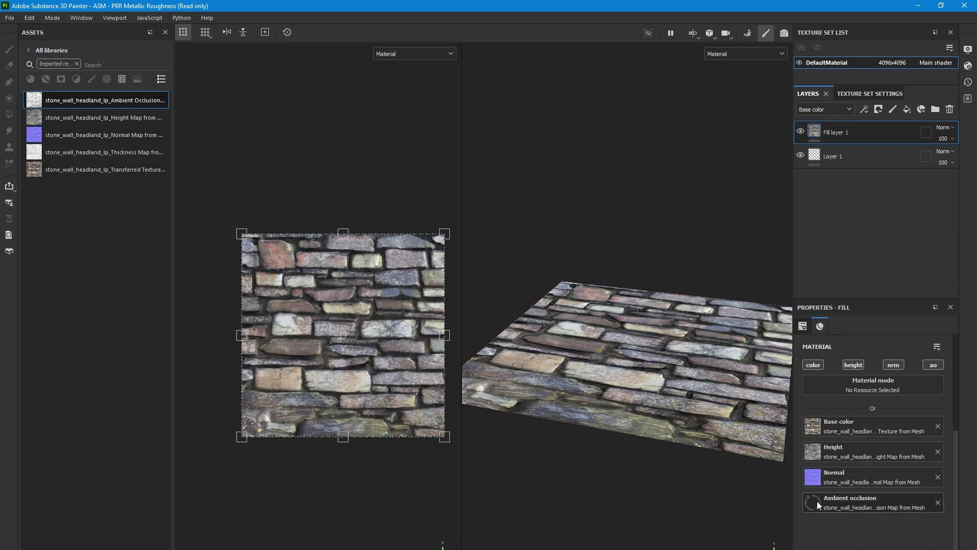
Cut the empty Layer 1 from the layer stack and add a paint effect to Fill layer 1
right_click(854, 151)
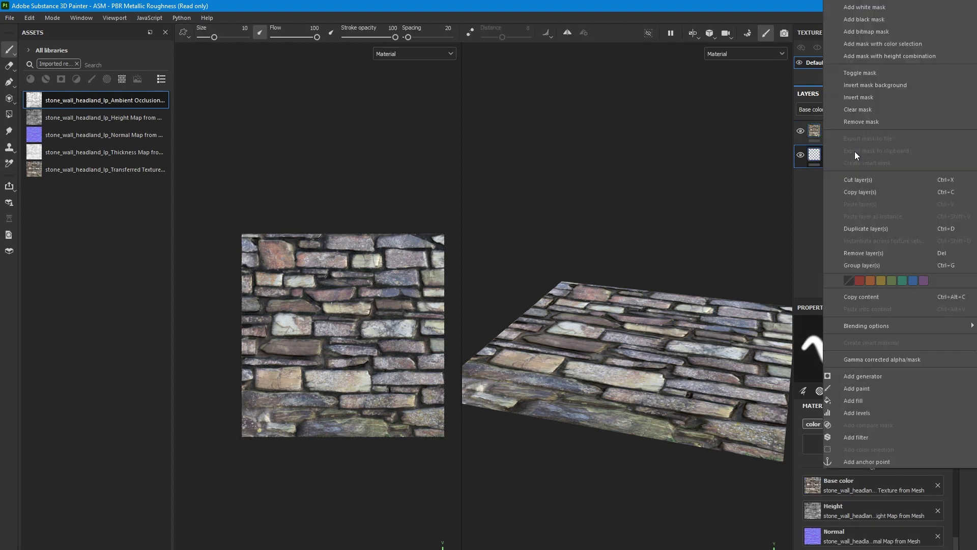
click(850, 175)
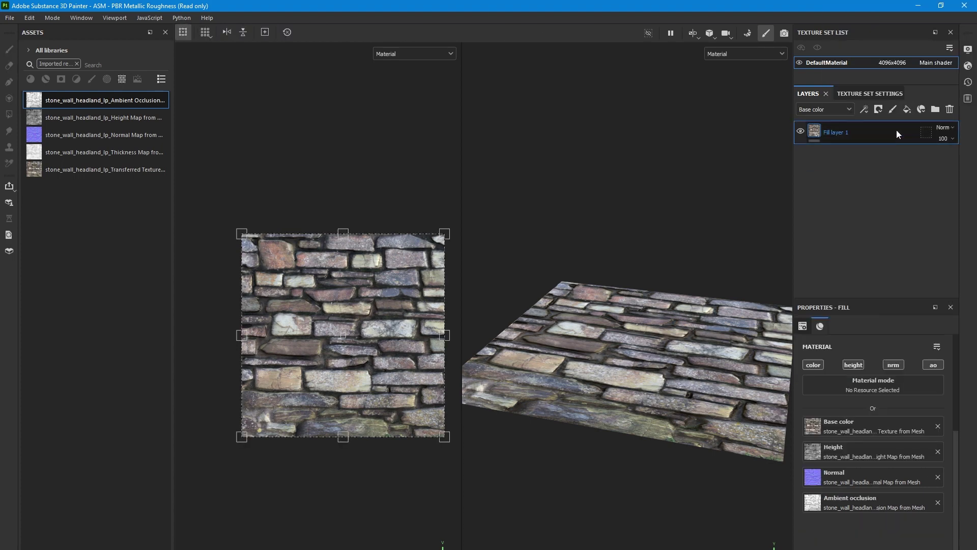
right_click(866, 130)
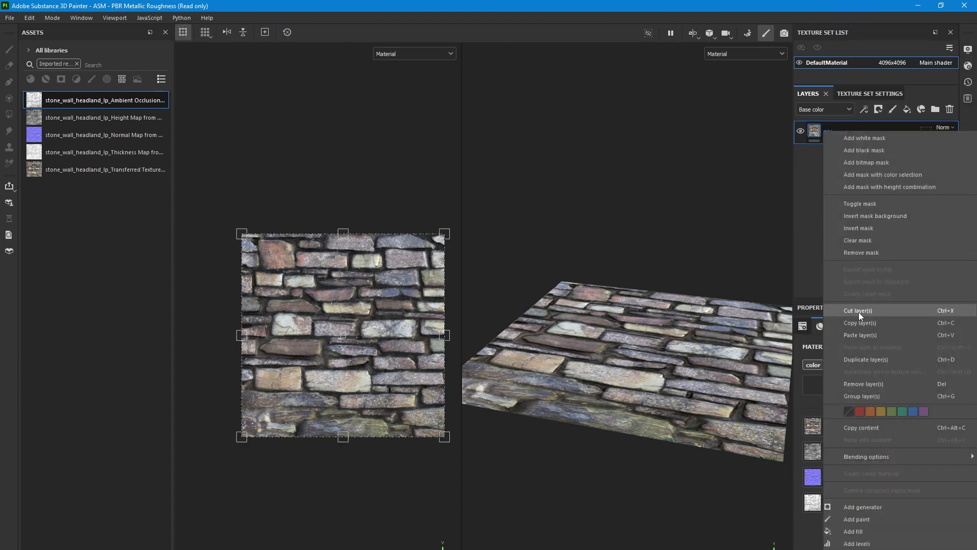
click(865, 518)
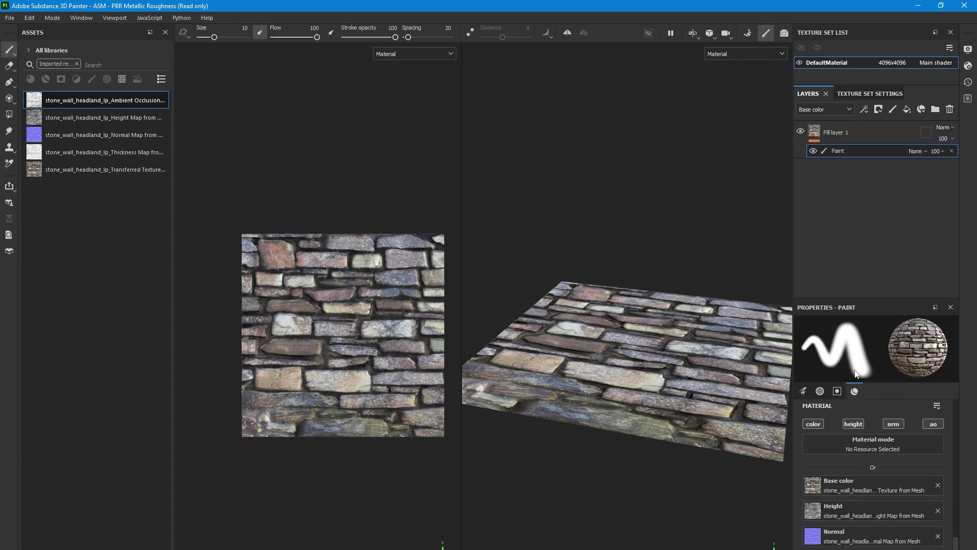
Set the Paint effect's blending mode to Passthrough in each material channel, including Base color and Ambient occlusion
click(917, 151)
click(924, 244)
click(917, 150)
click(923, 176)
click(917, 151)
click(921, 170)
click(820, 111)
click(829, 151)
click(916, 151)
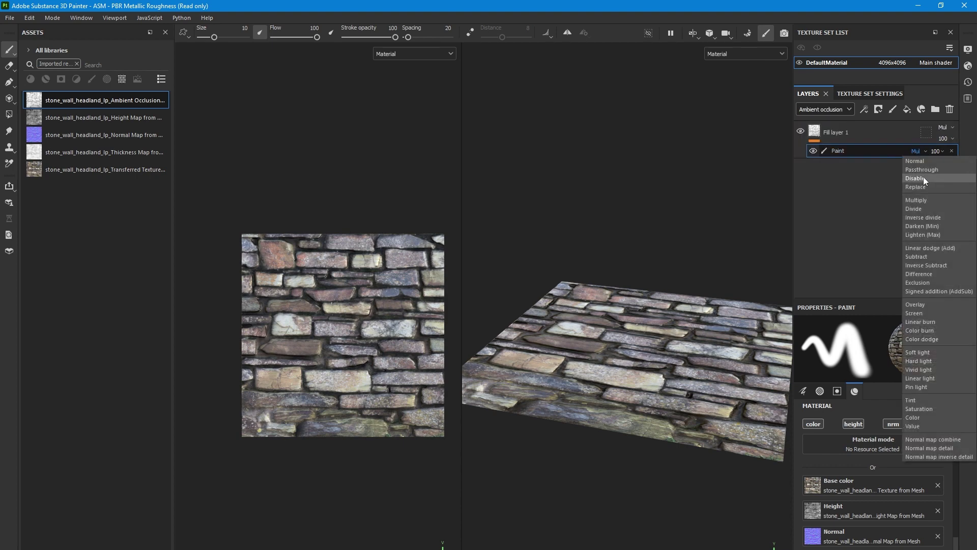
click(932, 170)
Set both UV offset values of Fill layer 1 to 0.5 to bring the tiling seams into the middle
click(855, 133)
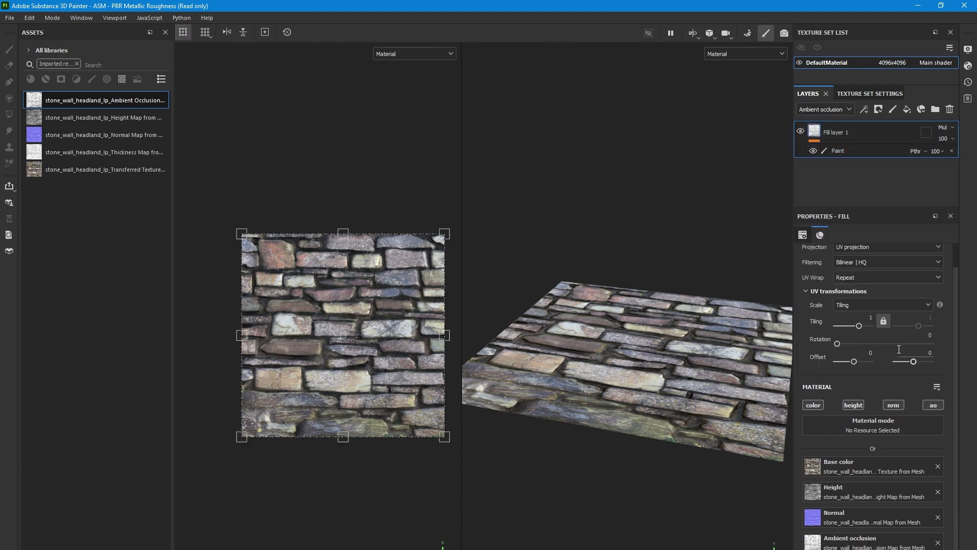
click(871, 352)
text(0.5)
key(Return)
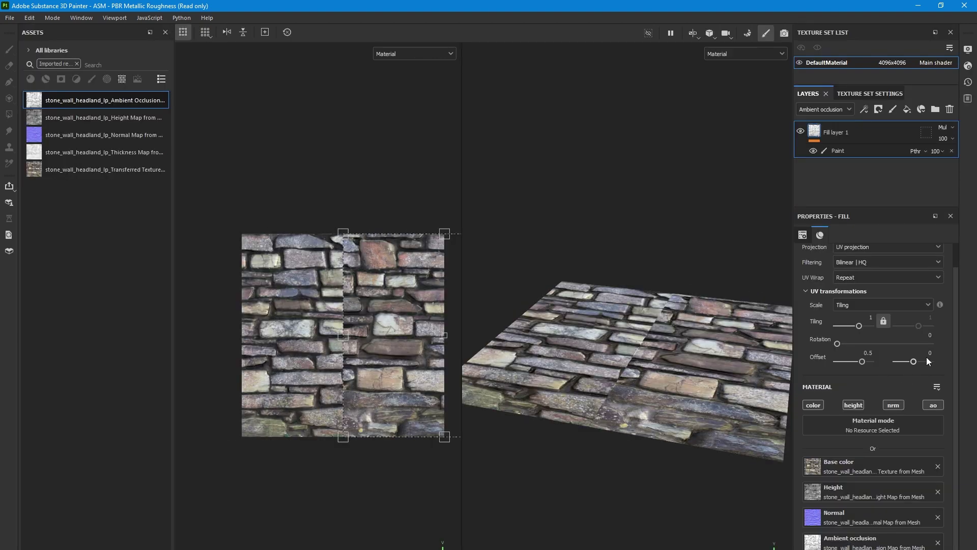
text(0.5)
key(Return)
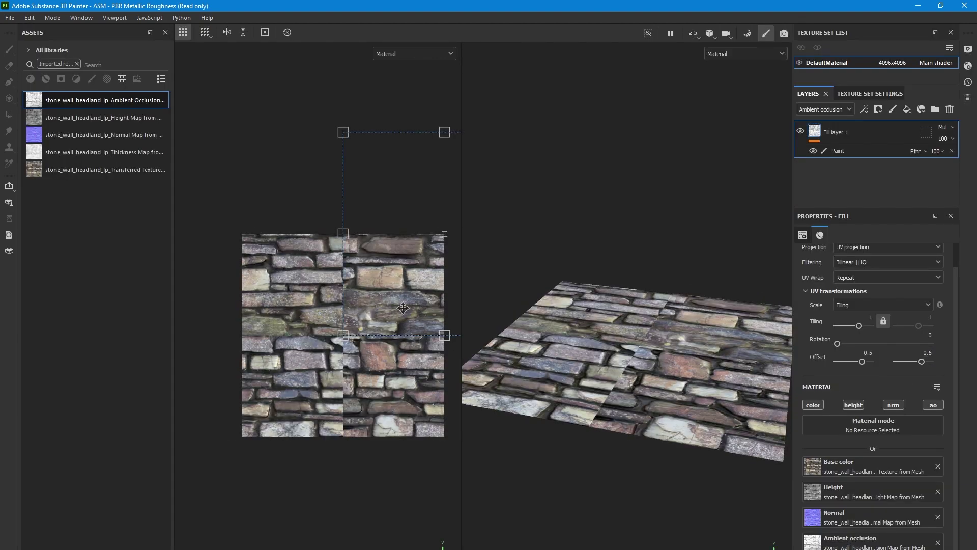
Activate the Clone tool on the Paint effect of Fill layer 1 and reduce its brush size
drag(462, 289, 529, 287)
scroll(301, 326, up, 5)
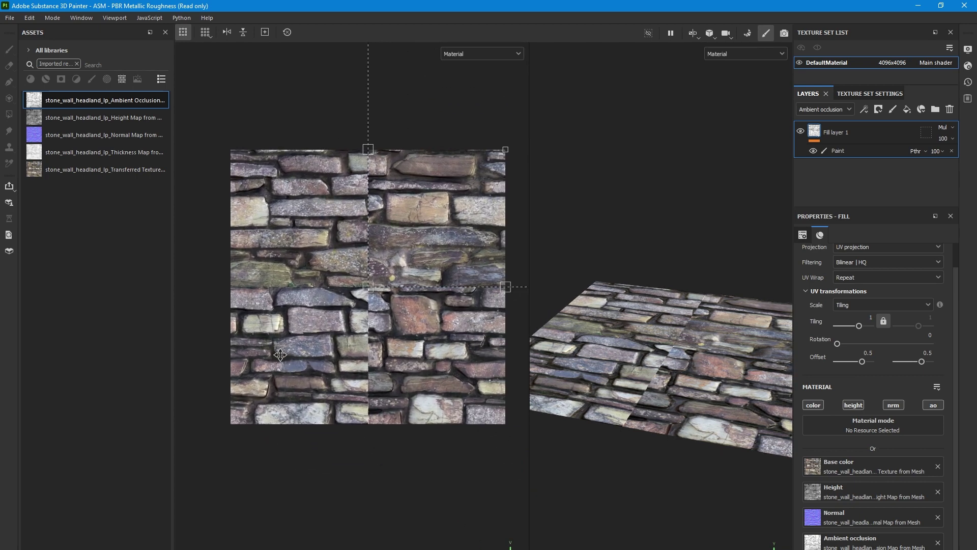
scroll(300, 326, down, 2)
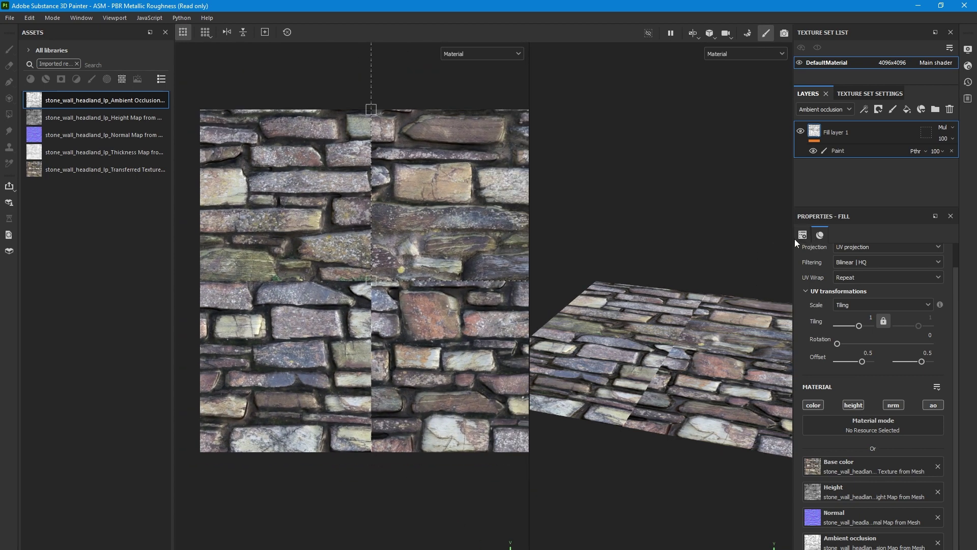
click(837, 150)
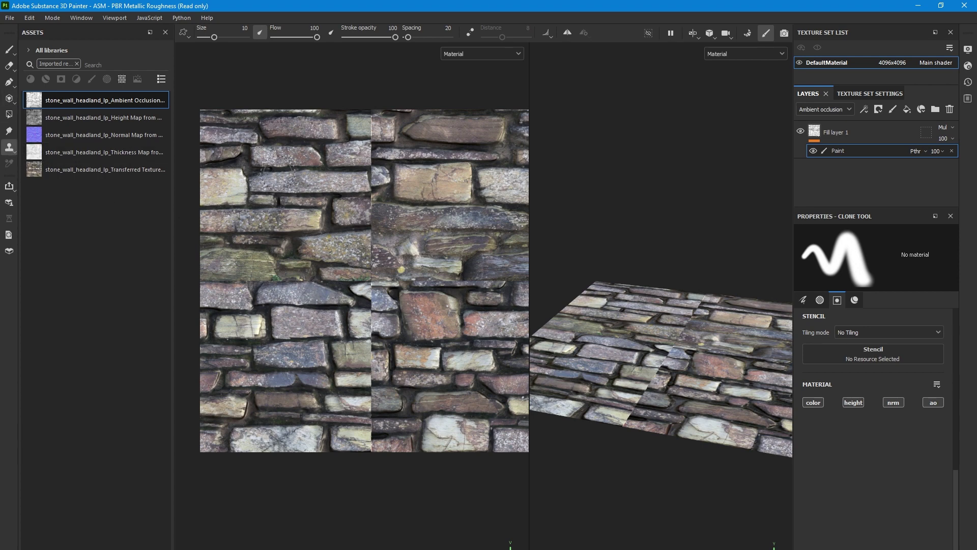
key(bracketleft)
key(bracketleft)
key(bracketleft)
key(bracketleft)
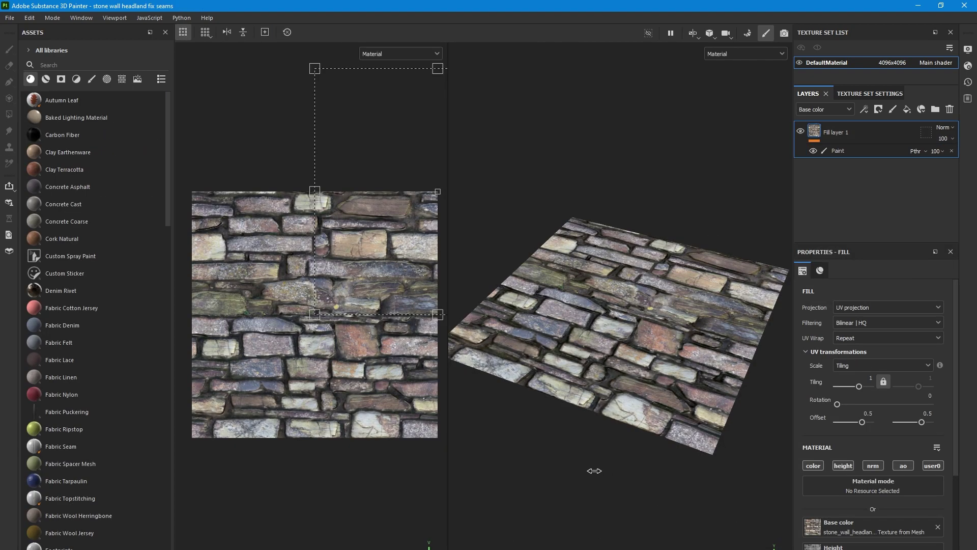
shift+right_drag(594, 471, 574, 463)
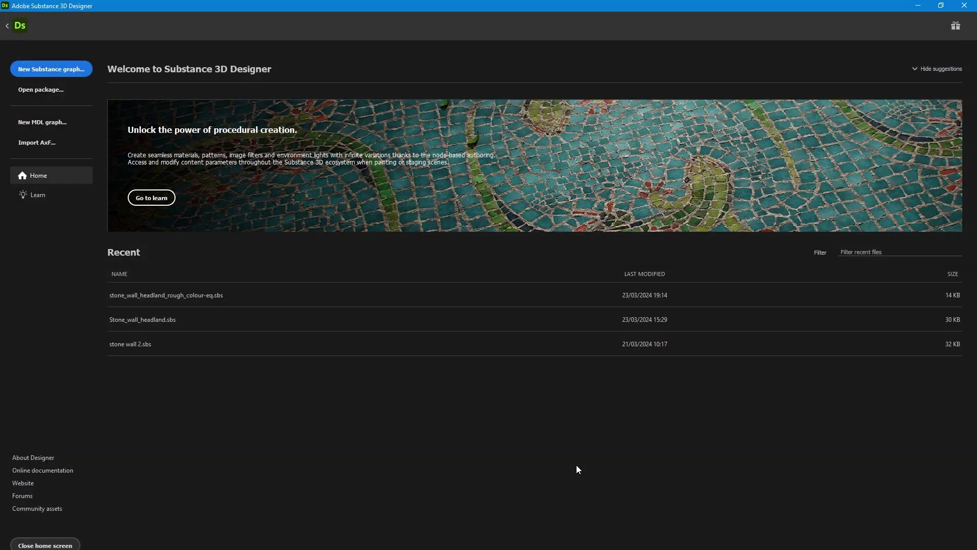
Switch to Substance 3D Designer and create a graph from the Metallic Roughness template with a 4096 x 4096 px parent size
click(79, 69)
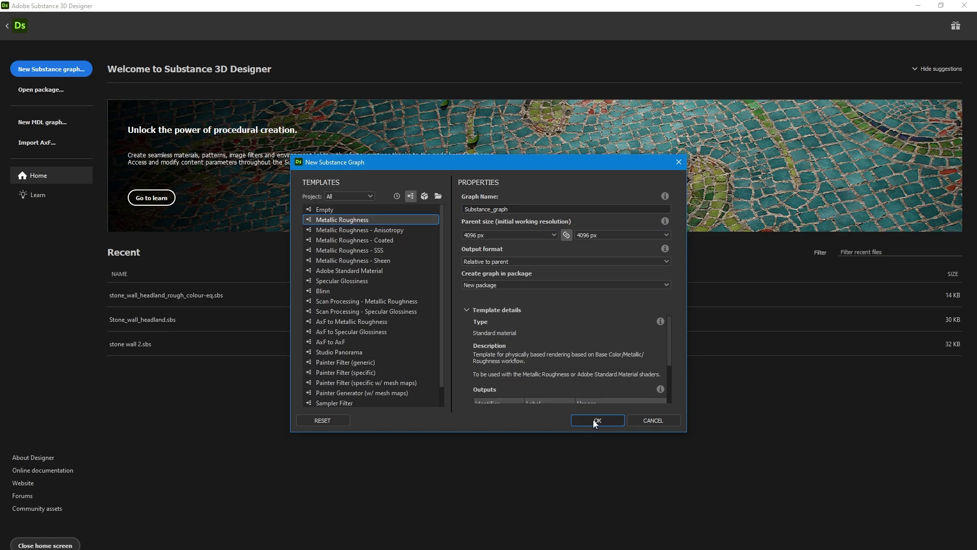
click(593, 419)
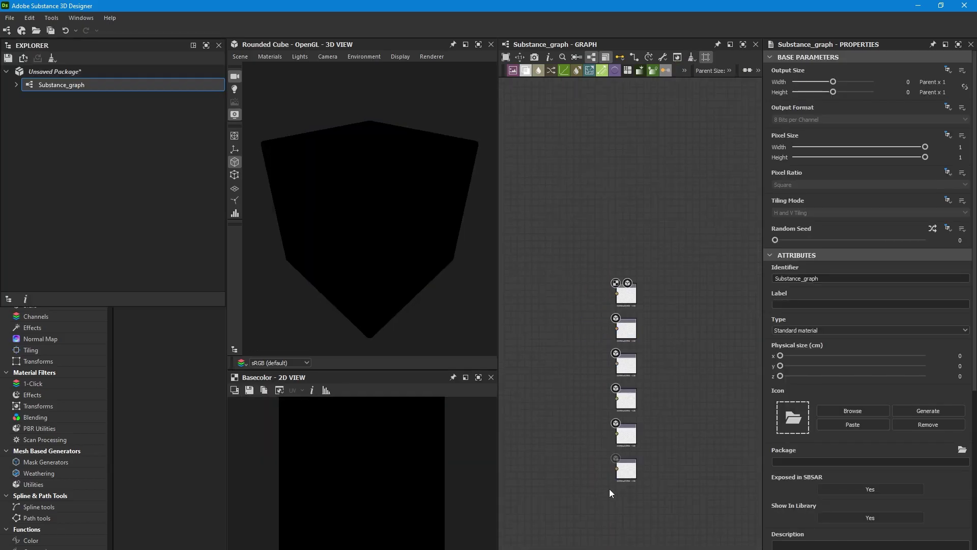
drag(56, 85, 75, 105)
right_click(53, 71)
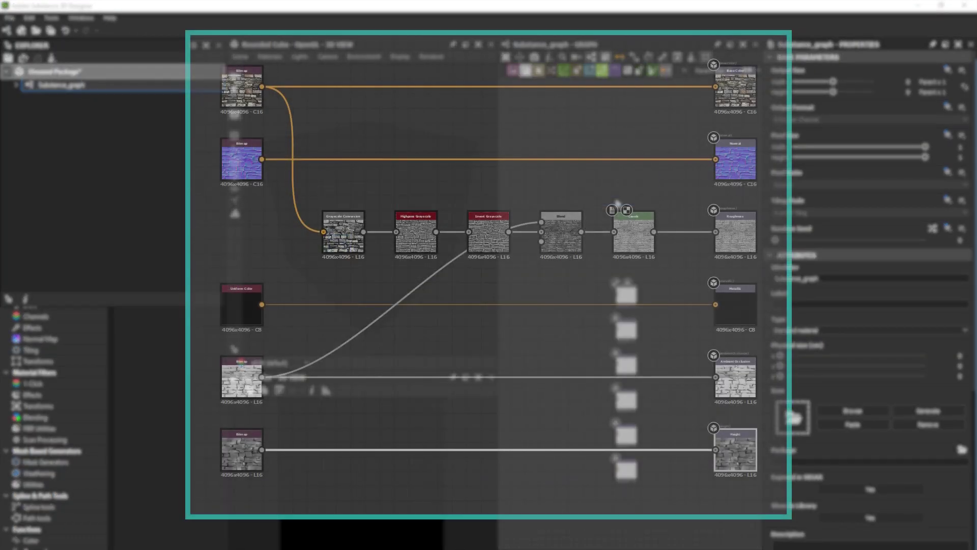